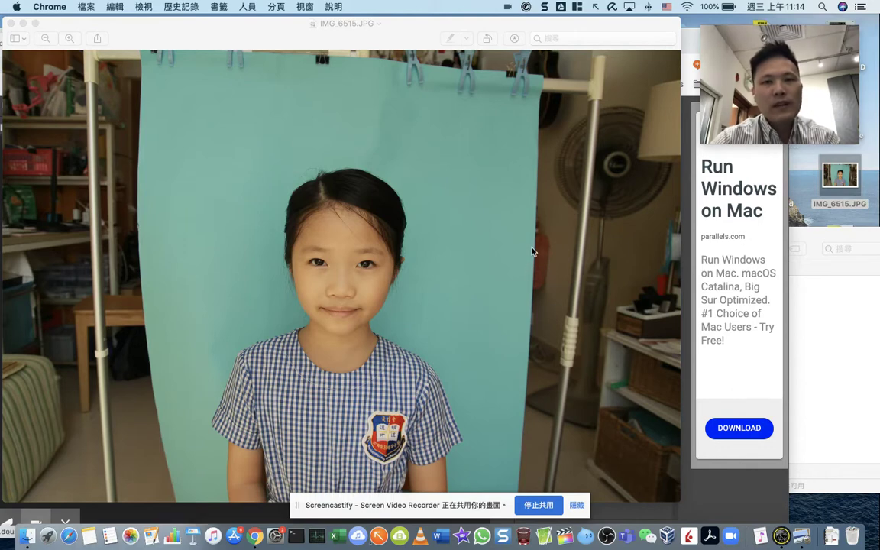
# - Close the photo preview, switch to Photopea in the browser and open IMG_6515.JPG from the desktop in it
pyautogui.click(11, 24)
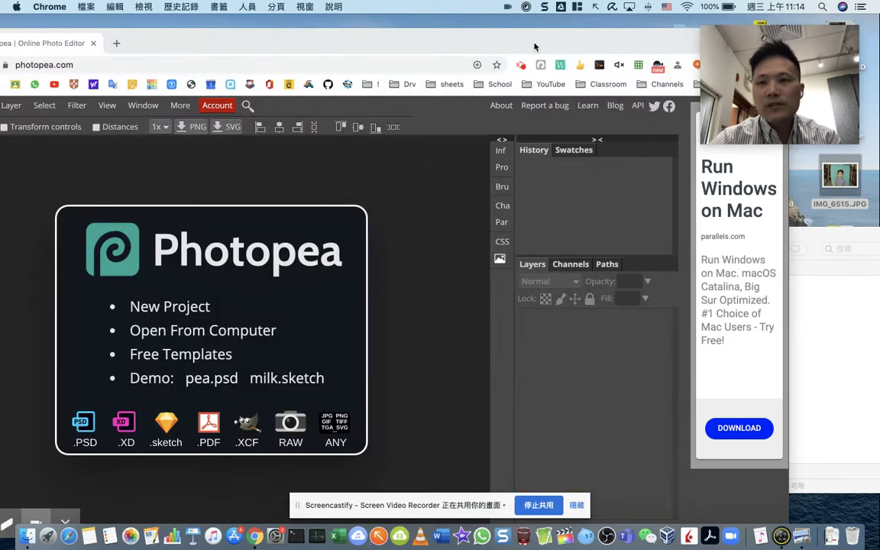
pyautogui.moveTo(520, 44); pyautogui.dragTo(547, 33)
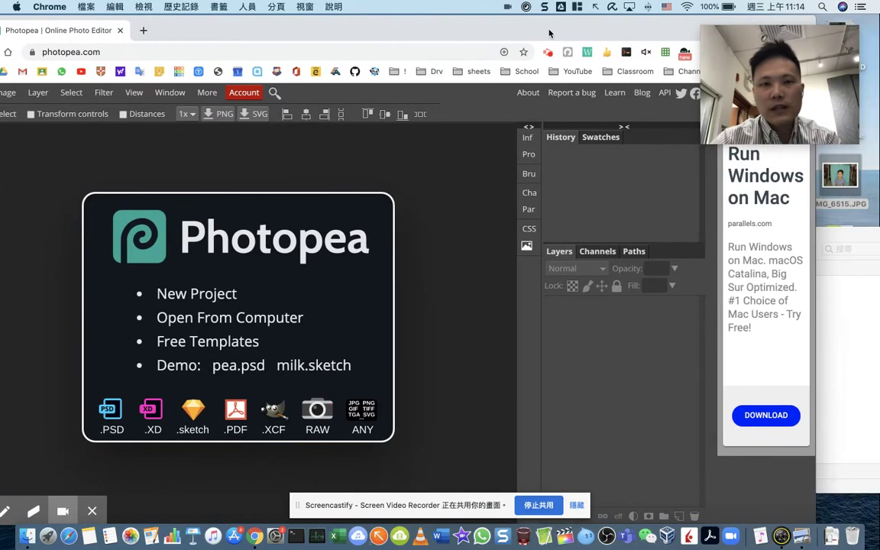
pyautogui.moveTo(850, 181); pyautogui.dragTo(391, 186)
pyautogui.moveTo(415, 28); pyautogui.dragTo(477, 22)
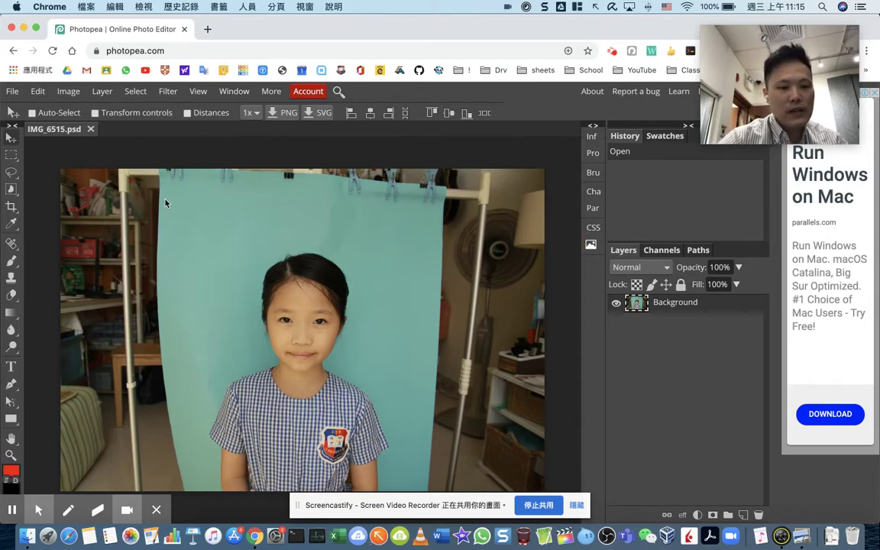
pyautogui.click(379, 537)
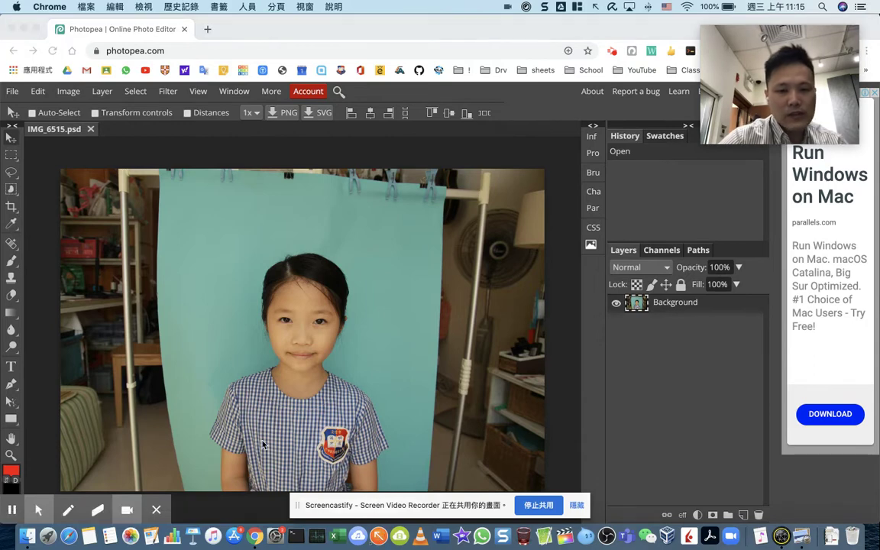
# - Activate the Crop Tool and constrain it to a fixed ratio with width 3 and height 4
pyautogui.moveTo(81, 183); pyautogui.dragTo(24, 209)
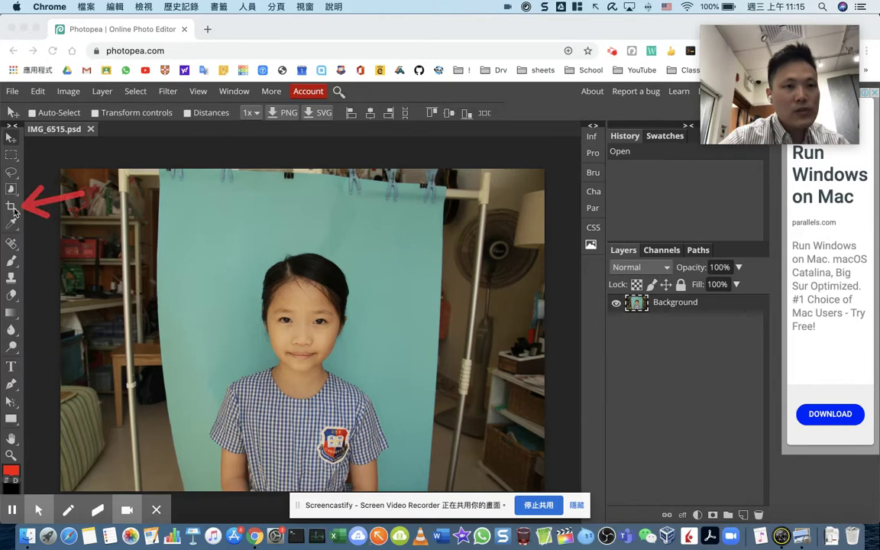
pyautogui.click(12, 208)
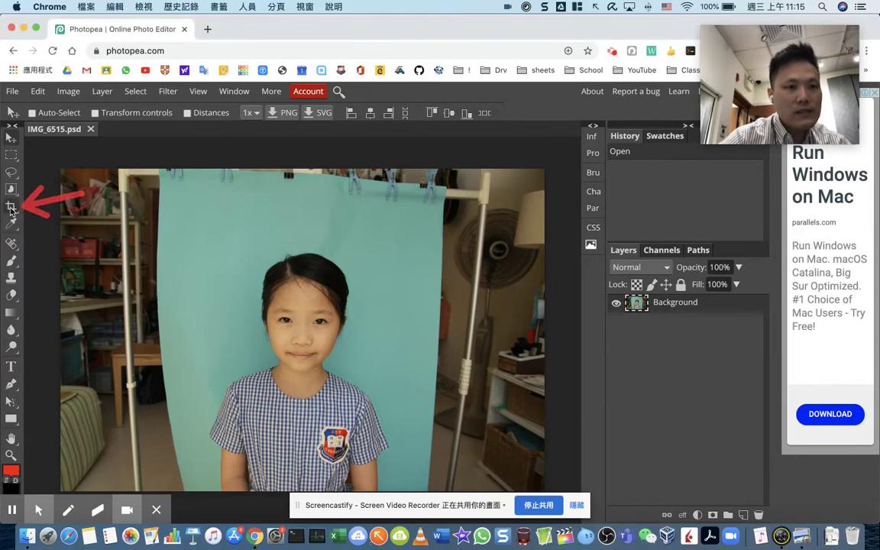
pyautogui.rightClick(12, 209)
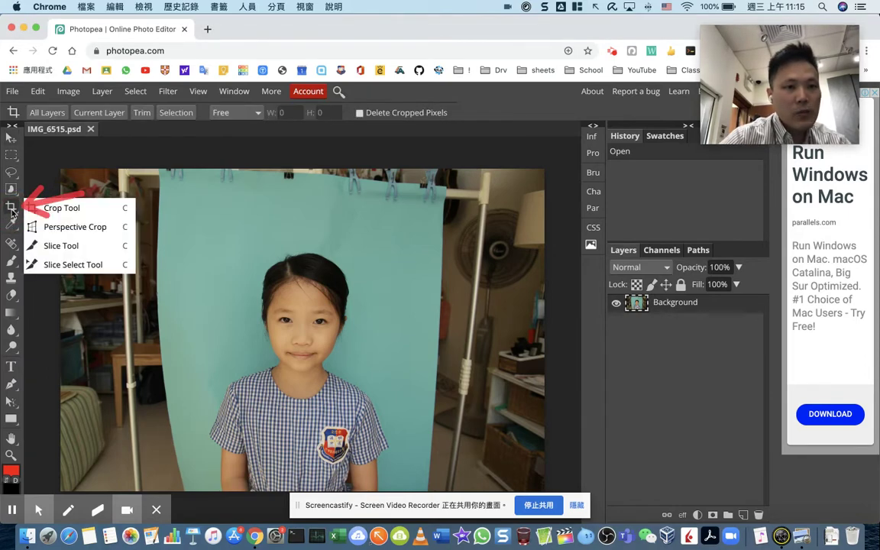
pyautogui.click(66, 209)
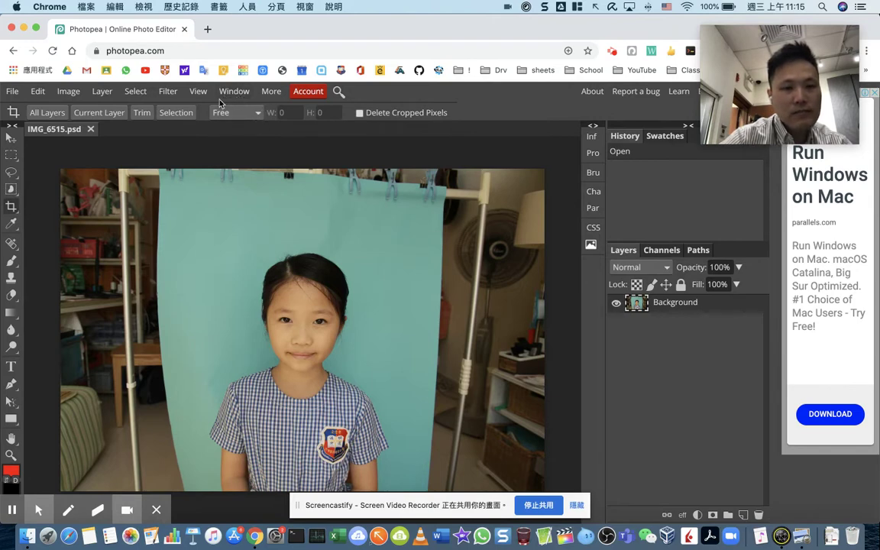
pyautogui.moveTo(204, 122)
pyautogui.mouseDown()
pyautogui.moveTo(284, 117)
pyautogui.moveTo(344, 128)
pyautogui.mouseUp()
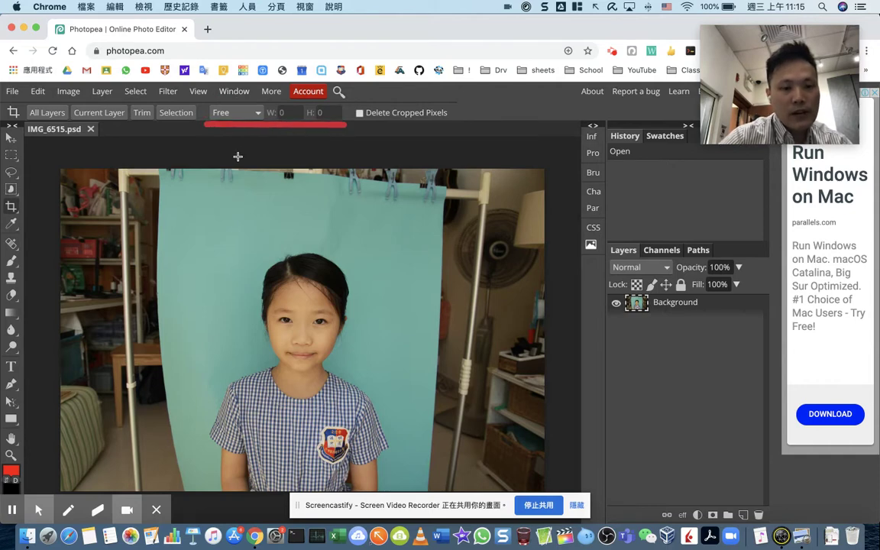
pyautogui.moveTo(222, 142); pyautogui.dragTo(252, 139)
pyautogui.moveTo(233, 160); pyautogui.dragTo(240, 127)
pyautogui.click(233, 113)
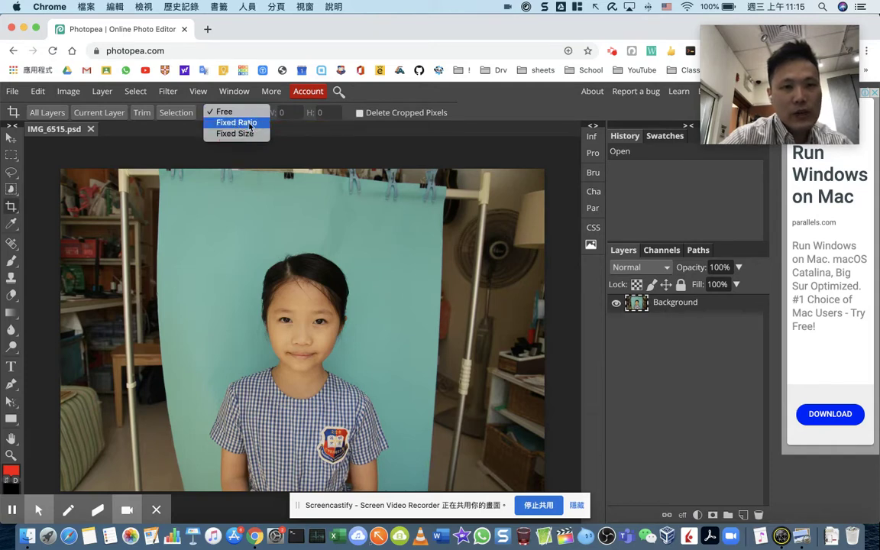
pyautogui.click(259, 124)
pyautogui.click(279, 113)
pyautogui.write('3')
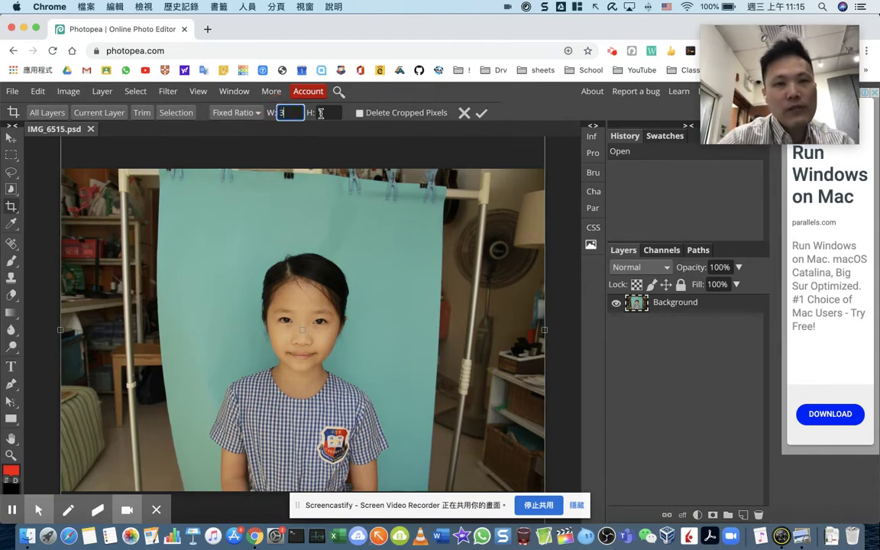
pyautogui.click(323, 112)
pyautogui.write('4')
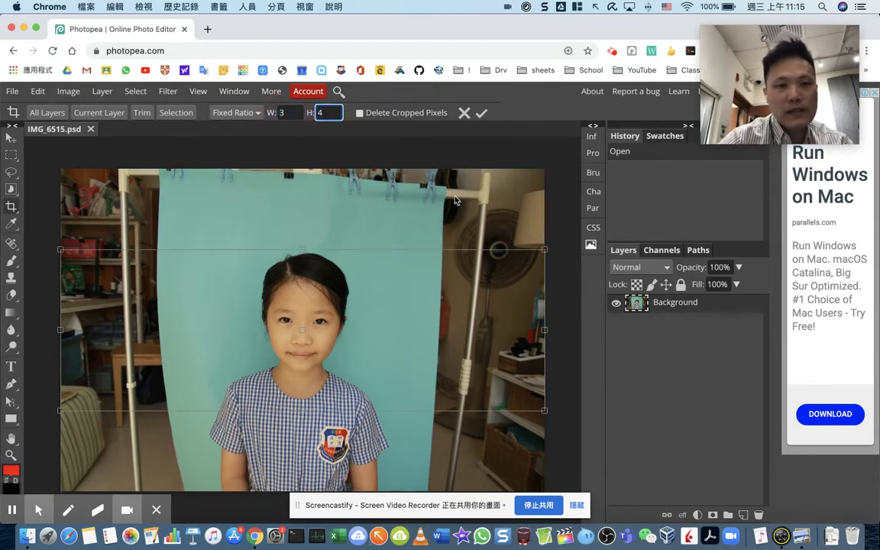
pyautogui.click(399, 135)
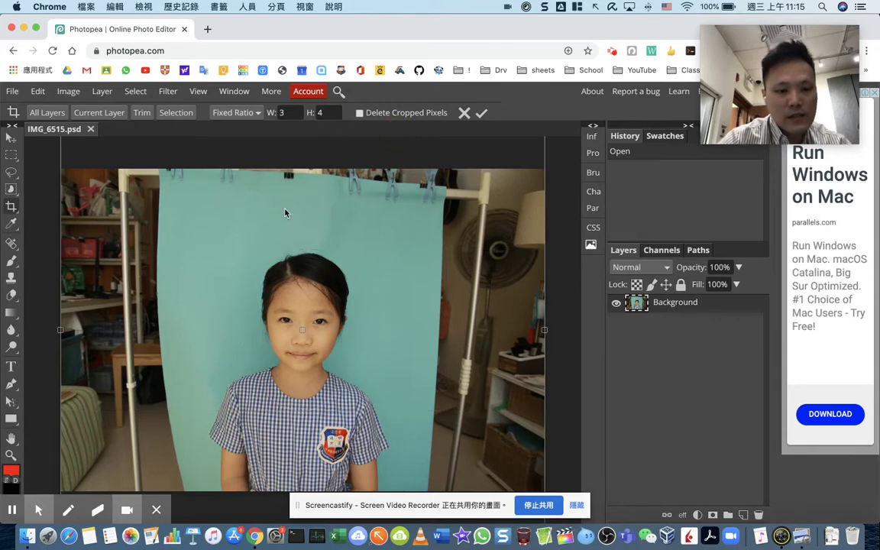
# - Shrink the crop frame around the girl's head and shoulders, centre it on her face and apply the crop
pyautogui.scroll(3, 284, 213)
pyautogui.scroll(-6, 285, 214)
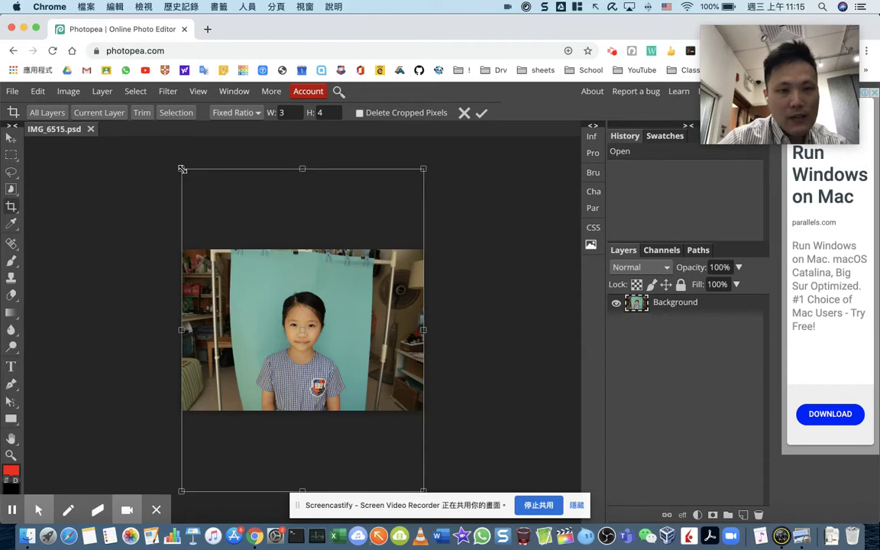
pyautogui.moveTo(182, 169); pyautogui.dragTo(325, 254)
pyautogui.moveTo(360, 379); pyautogui.dragTo(302, 327)
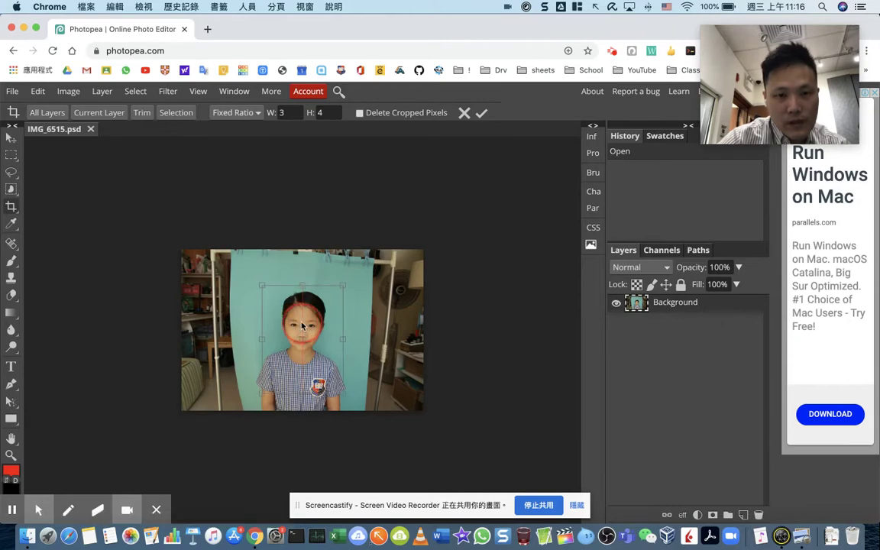
pyautogui.moveTo(302, 327); pyautogui.dragTo(302, 326)
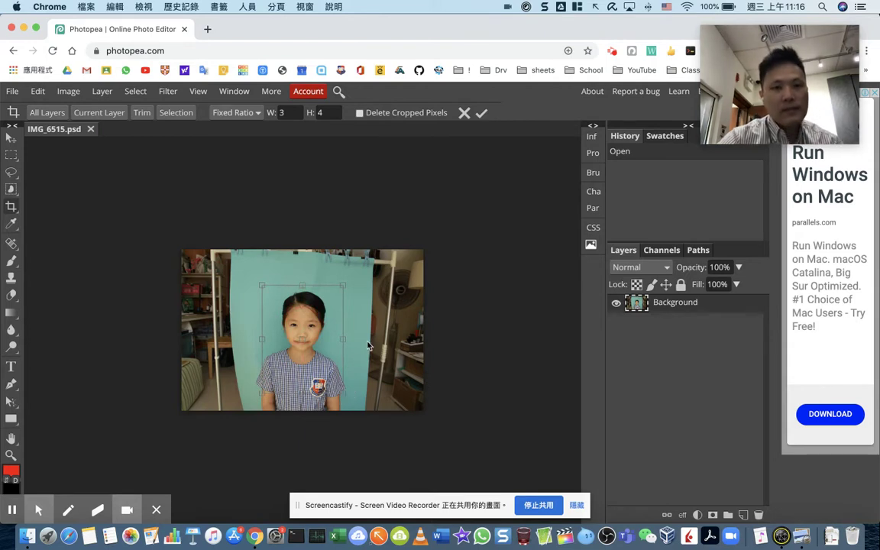
pyautogui.moveTo(342, 393); pyautogui.dragTo(346, 395)
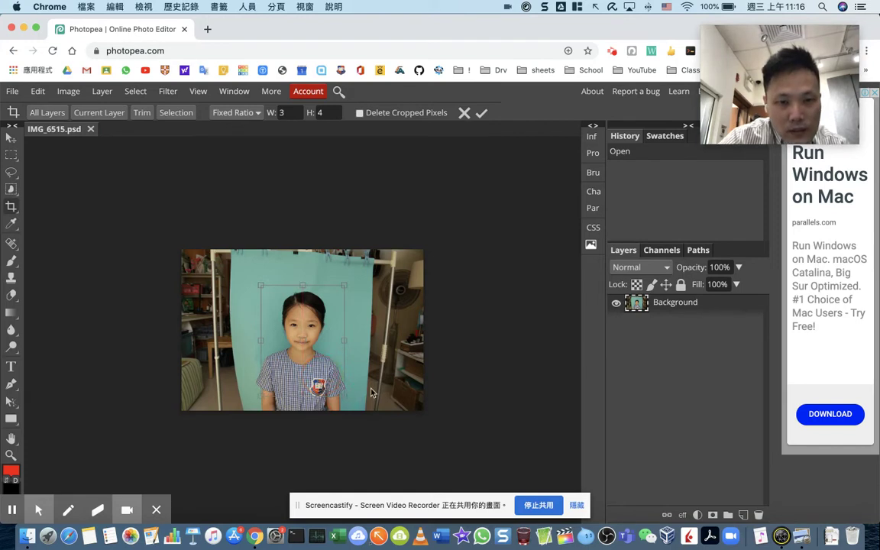
pyautogui.click(484, 151)
pyautogui.click(482, 113)
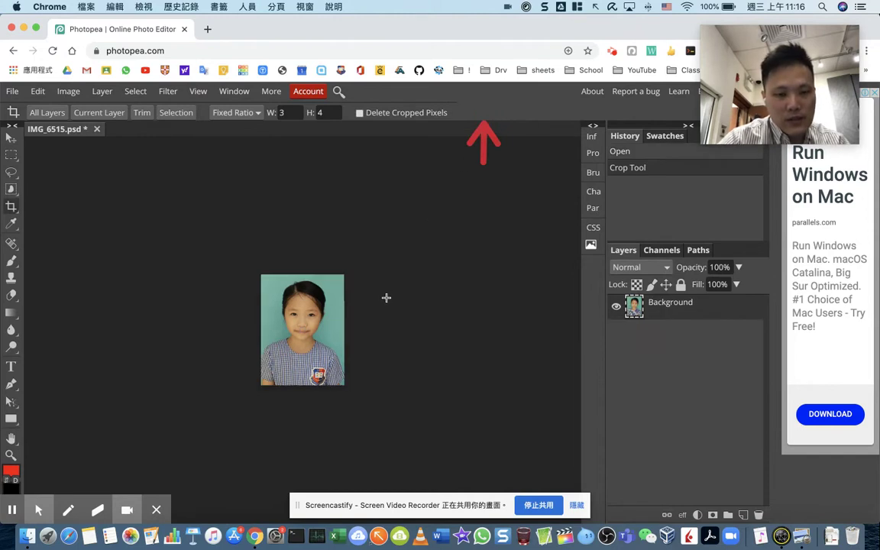
# - Examine the cropped portrait's framing and its 3:4 width-to-height proportions at different magnifications
pyautogui.scroll(-4, 387, 298)
pyautogui.scroll(3, 386, 298)
pyautogui.hscroll(-2, 387, 298)
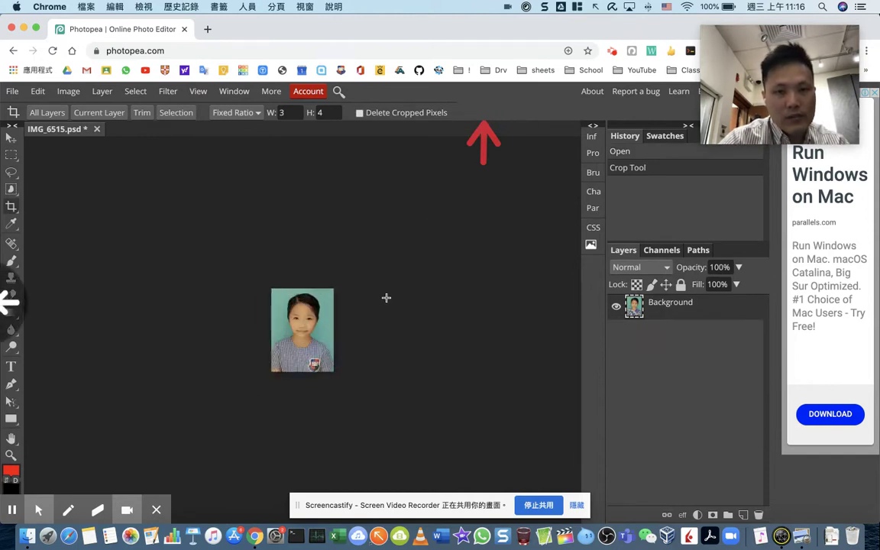
pyautogui.scroll(-2, 310, 286)
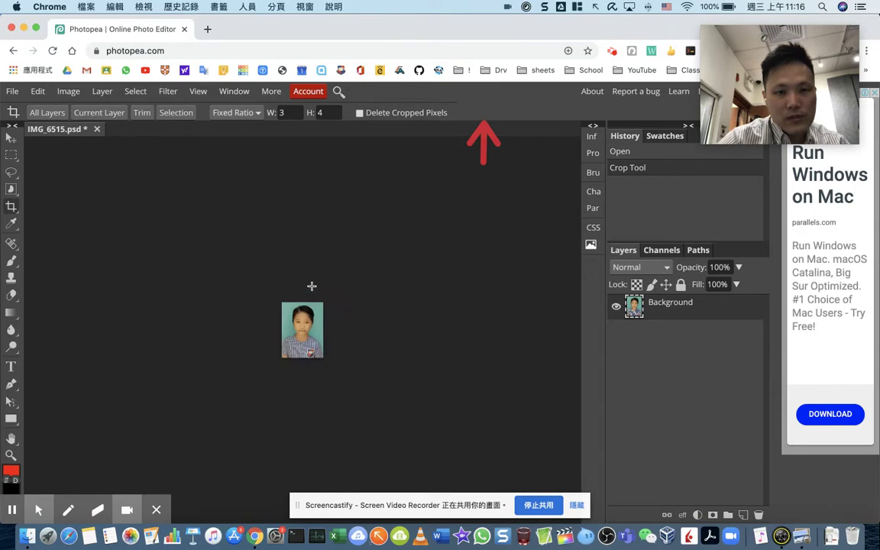
pyautogui.scroll(6, 311, 287)
pyautogui.scroll(-2, 312, 287)
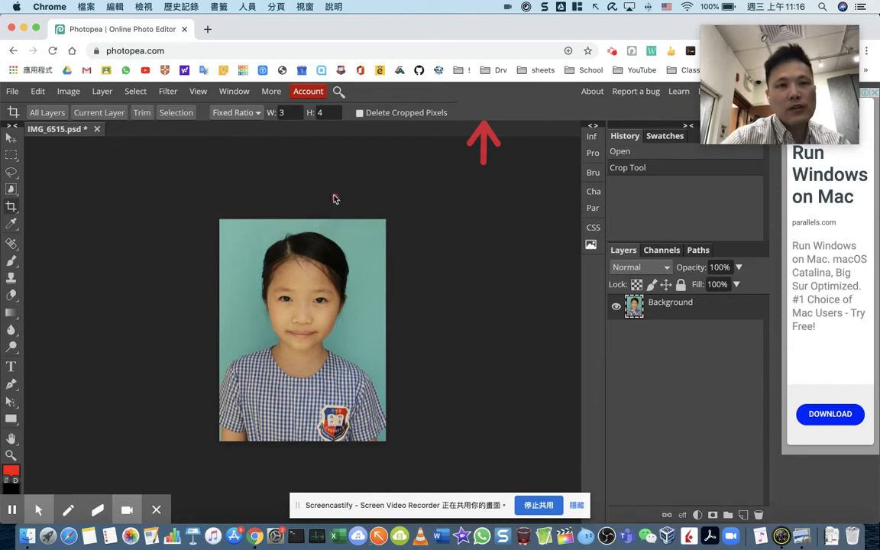
pyautogui.moveTo(291, 179); pyautogui.dragTo(290, 202)
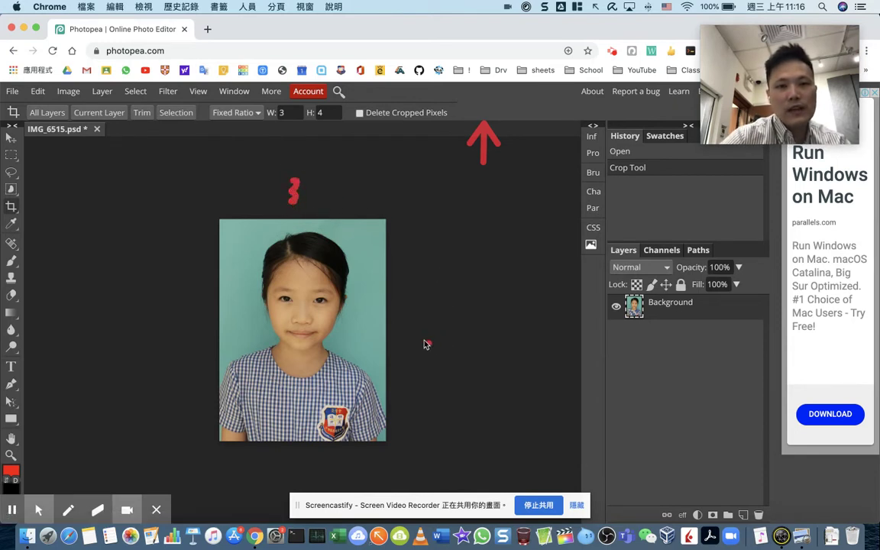
pyautogui.moveTo(422, 315)
pyautogui.mouseDown()
pyautogui.moveTo(436, 331)
pyautogui.moveTo(425, 363)
pyautogui.mouseUp()
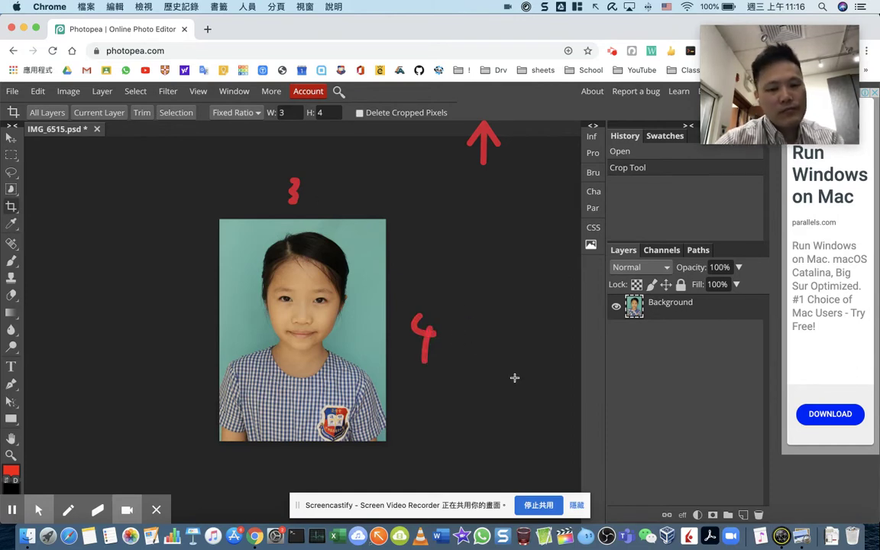
# - Duplicate the Background layer of the cropped portrait
pyautogui.hotkey('alt', 'z')
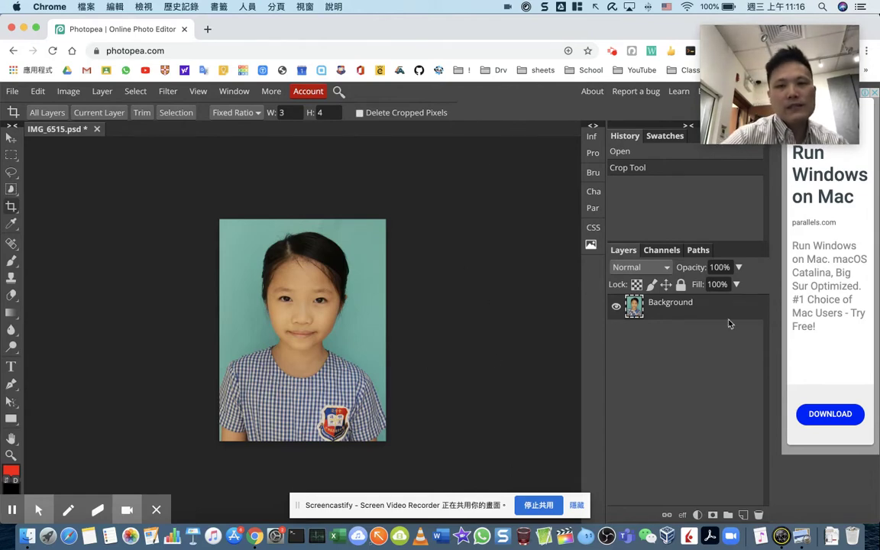
pyautogui.rightClick(694, 311)
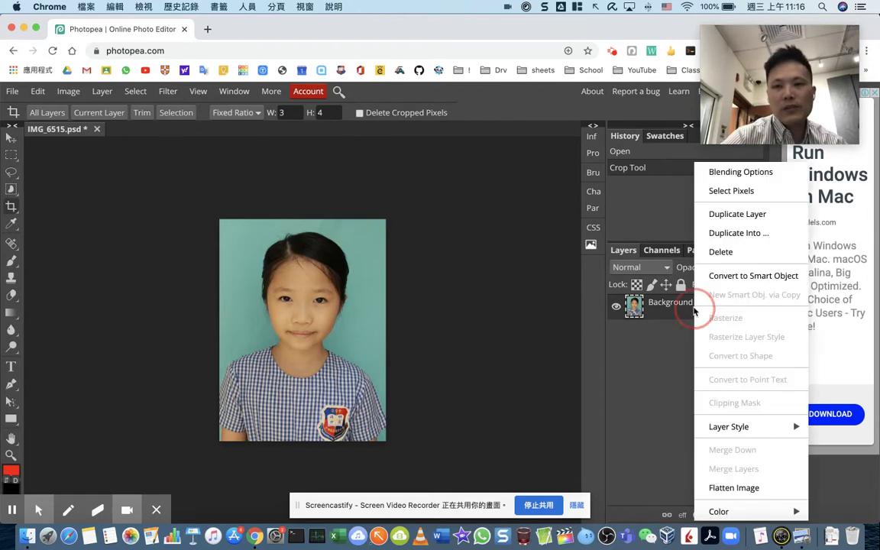
pyautogui.click(771, 220)
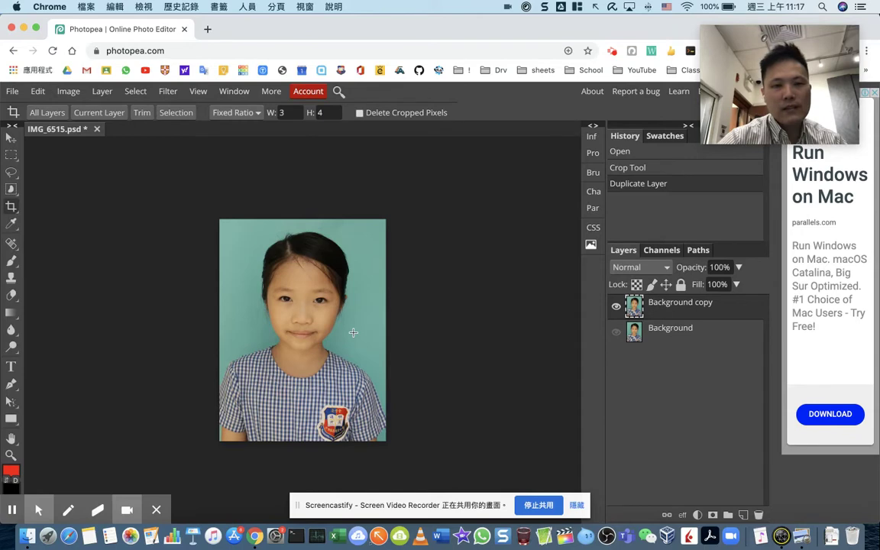
# - Open the Channel Mixer adjustment for the duplicated layer and move its dialog clear of the portrait
pyautogui.press('super+minus')
pyautogui.press('super+minus')
pyautogui.press('super+plus')
pyautogui.press('super+plus')
pyautogui.press('super+plus')
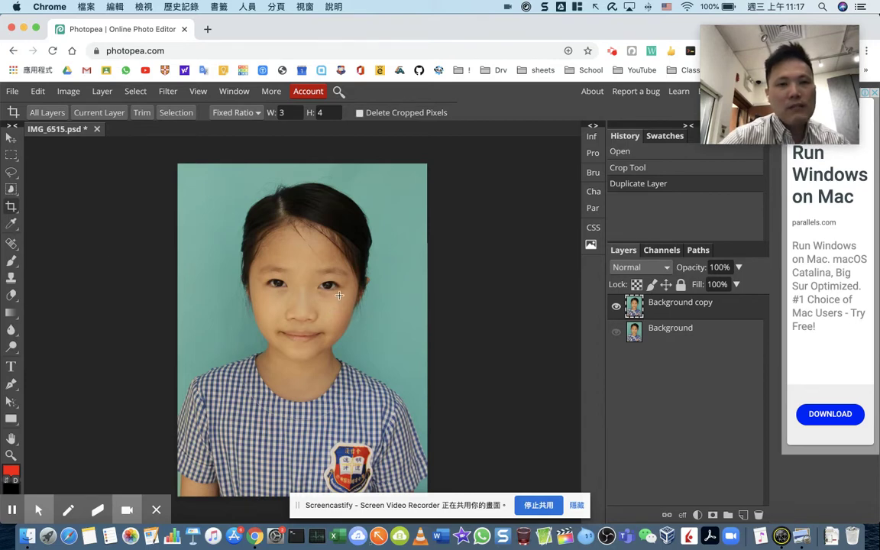
pyautogui.click(78, 91)
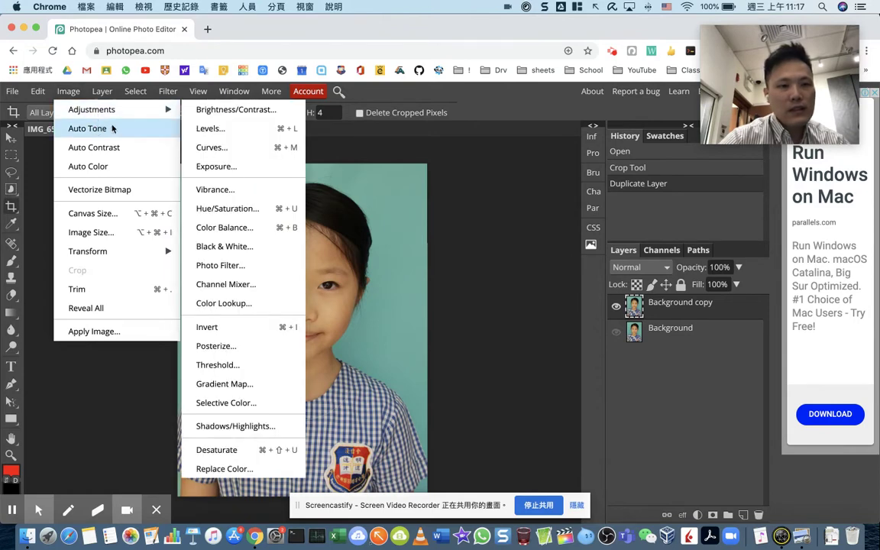
pyautogui.moveTo(60, 120); pyautogui.dragTo(134, 178)
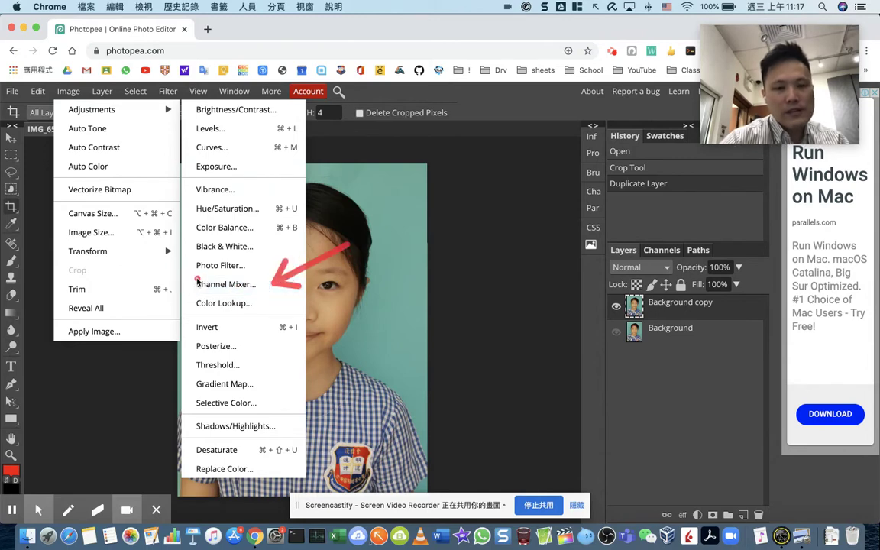
pyautogui.moveTo(186, 274)
pyautogui.mouseDown()
pyautogui.moveTo(255, 301)
pyautogui.moveTo(275, 298)
pyautogui.mouseUp()
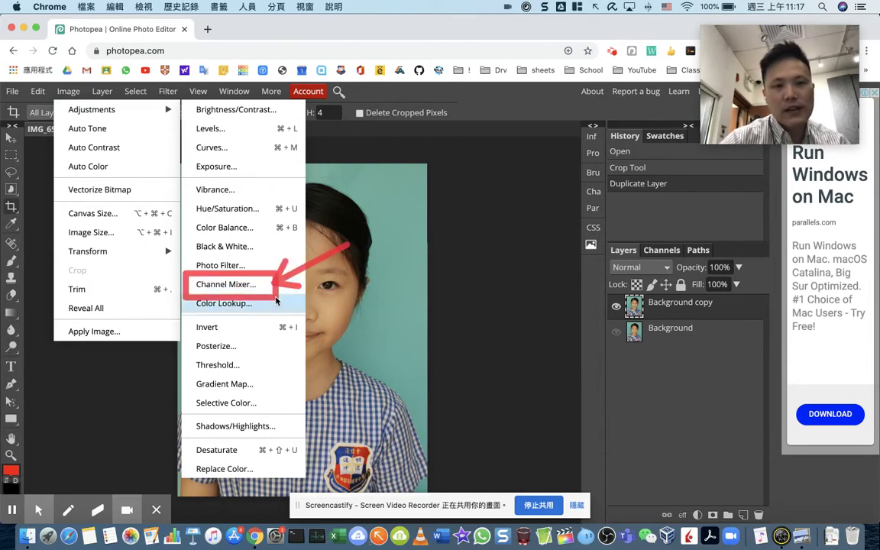
pyautogui.click(228, 290)
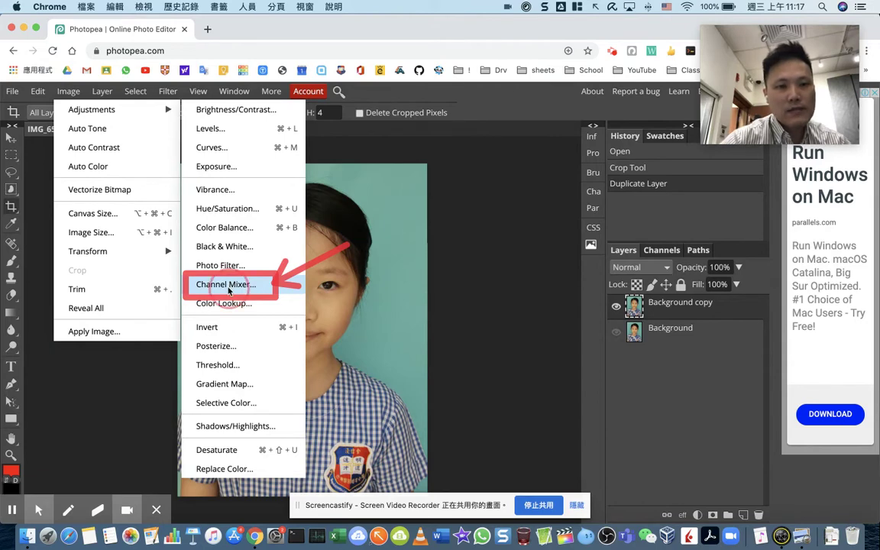
pyautogui.click(237, 287)
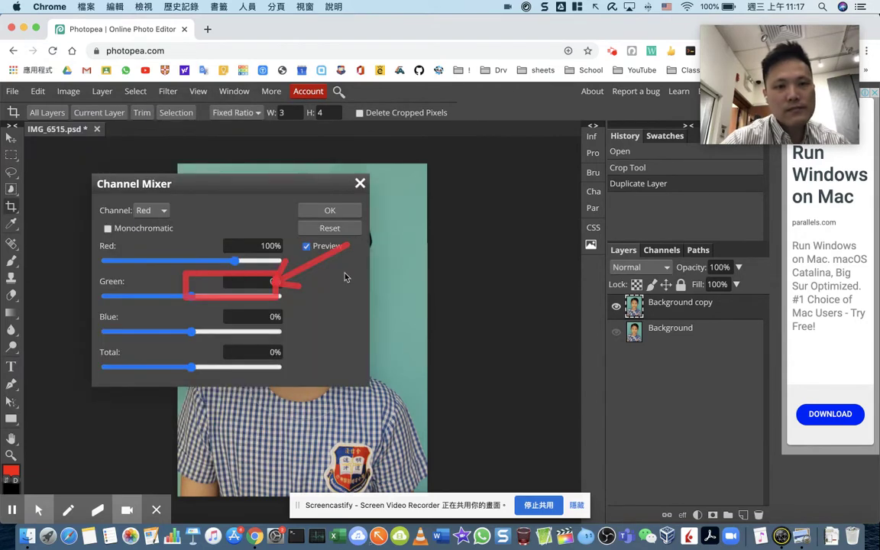
pyautogui.moveTo(278, 184)
pyautogui.mouseDown()
pyautogui.moveTo(634, 163)
pyautogui.moveTo(635, 180)
pyautogui.mouseUp()
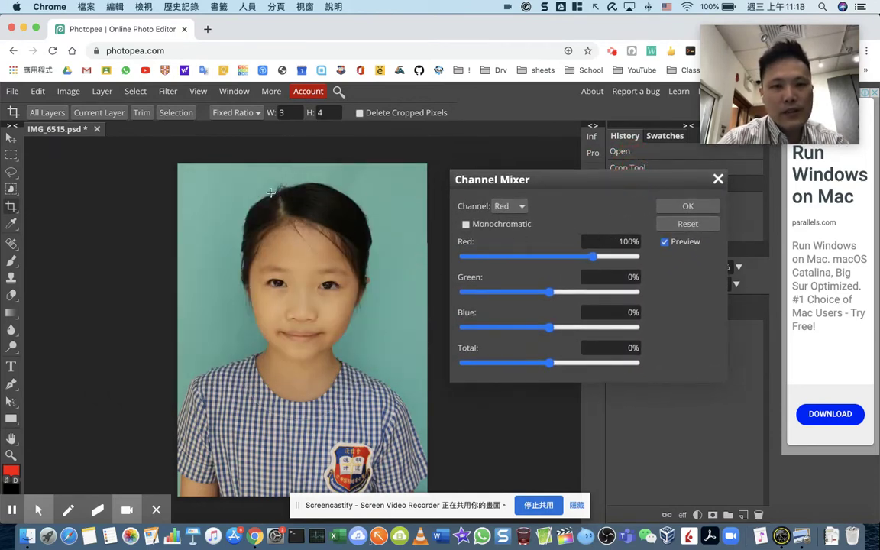
# - Raise the Blue channel's blue contribution to 132% in the Channel Mixer and apply it to the duplicated portrait layer
pyautogui.moveTo(229, 207)
pyautogui.mouseDown()
pyautogui.moveTo(138, 180)
pyautogui.moveTo(212, 239)
pyautogui.mouseUp()
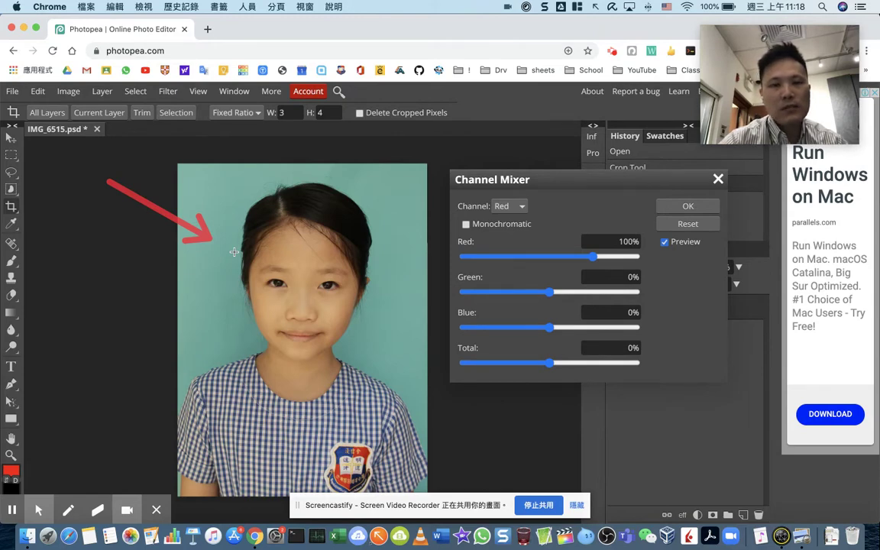
pyautogui.click(523, 206)
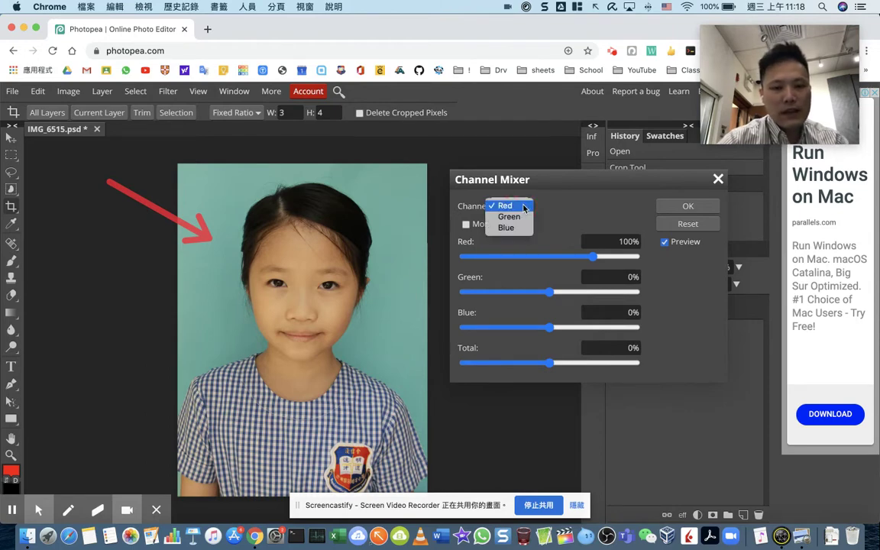
pyautogui.moveTo(479, 261); pyautogui.dragTo(506, 239)
pyautogui.click(523, 208)
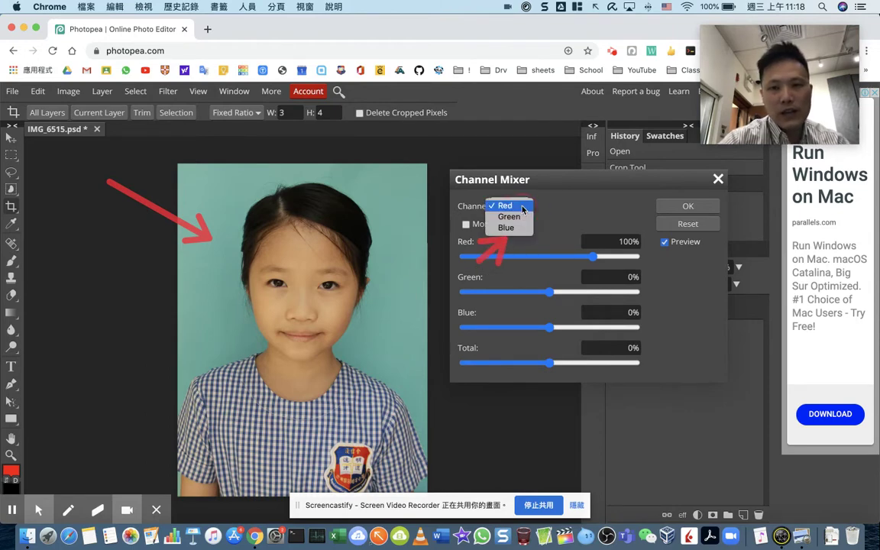
pyautogui.click(506, 227)
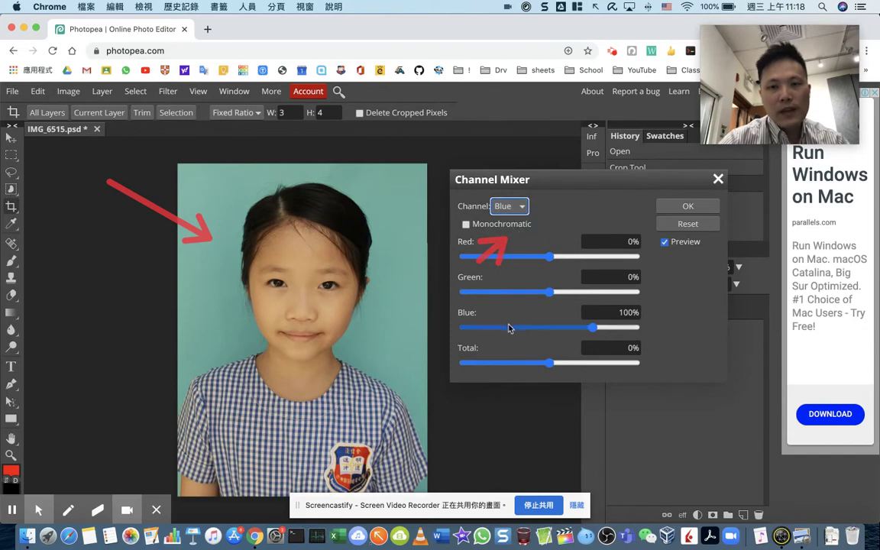
pyautogui.moveTo(441, 295); pyautogui.dragTo(670, 345)
pyautogui.click(595, 327)
pyautogui.moveTo(598, 330); pyautogui.dragTo(606, 330)
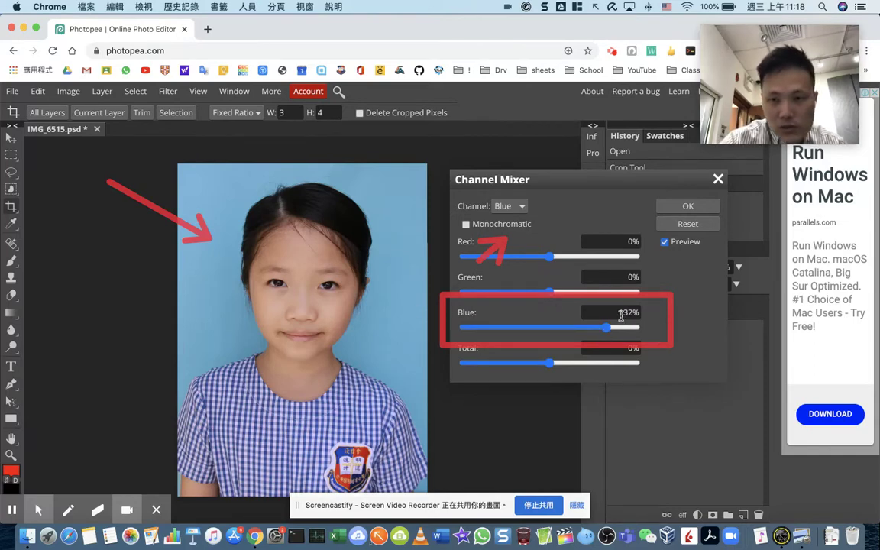
pyautogui.click(688, 207)
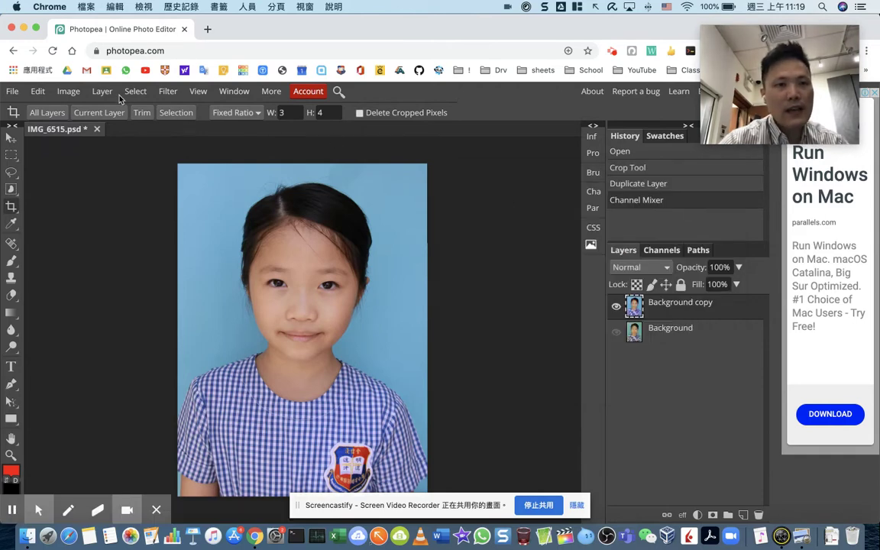
# - Brighten the duplicated layer with Levels, setting the white input to 221 and the midtone to 1.09
pyautogui.click(68, 92)
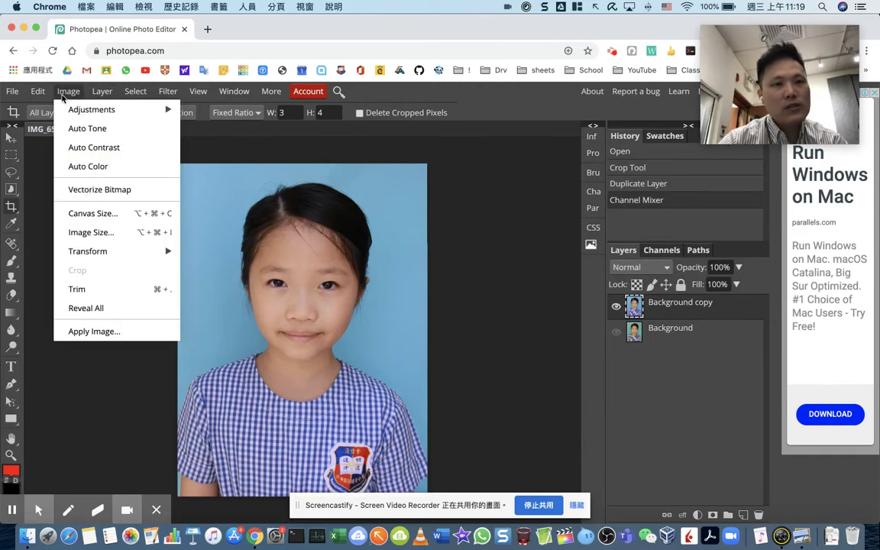
pyautogui.moveTo(99, 111)
pyautogui.click(237, 130)
pyautogui.moveTo(288, 187); pyautogui.dragTo(656, 180)
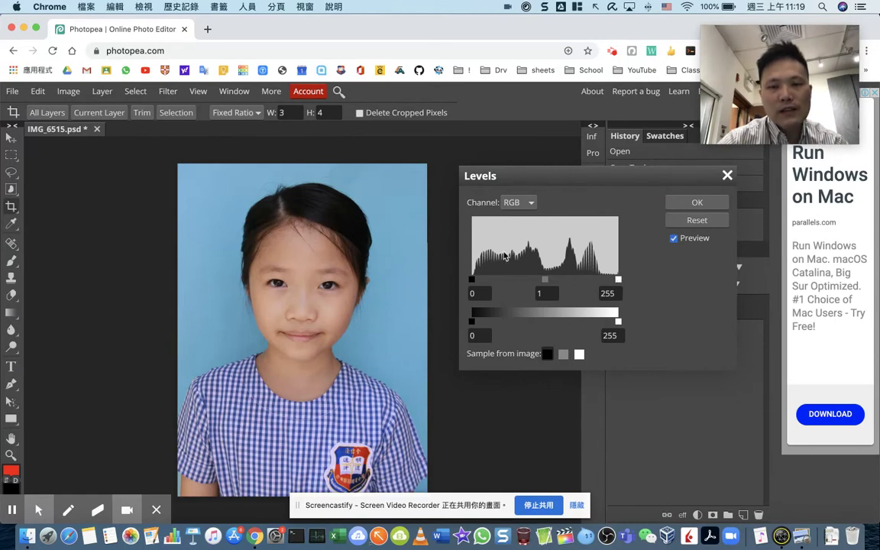
pyautogui.click(610, 260)
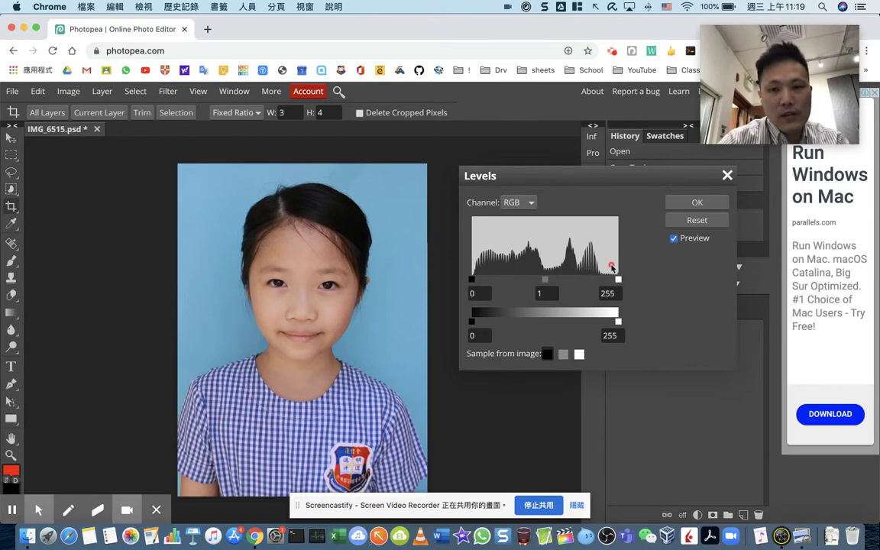
pyautogui.moveTo(609, 260)
pyautogui.mouseDown()
pyautogui.moveTo(601, 269)
pyautogui.moveTo(628, 276)
pyautogui.moveTo(615, 258)
pyautogui.moveTo(619, 283)
pyautogui.moveTo(599, 282)
pyautogui.mouseUp()
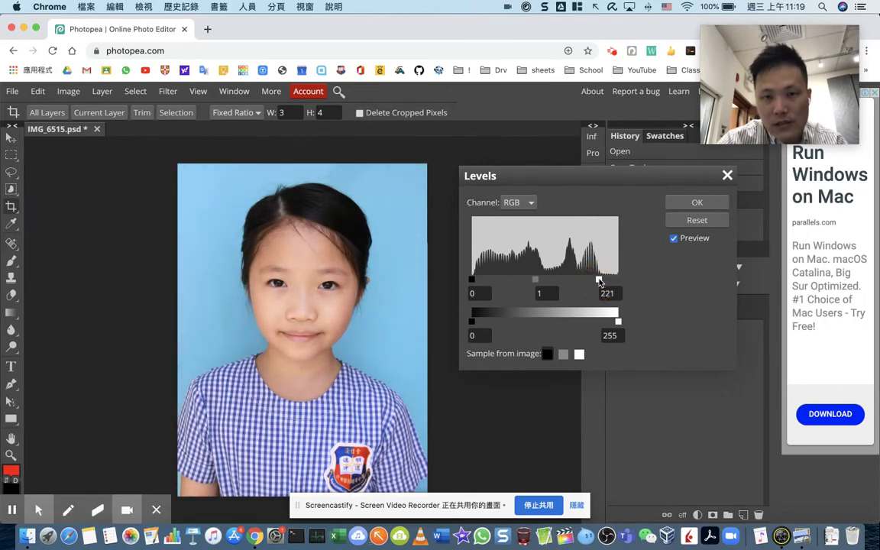
pyautogui.moveTo(536, 283)
pyautogui.mouseDown()
pyautogui.moveTo(549, 282)
pyautogui.moveTo(533, 283)
pyautogui.mouseUp()
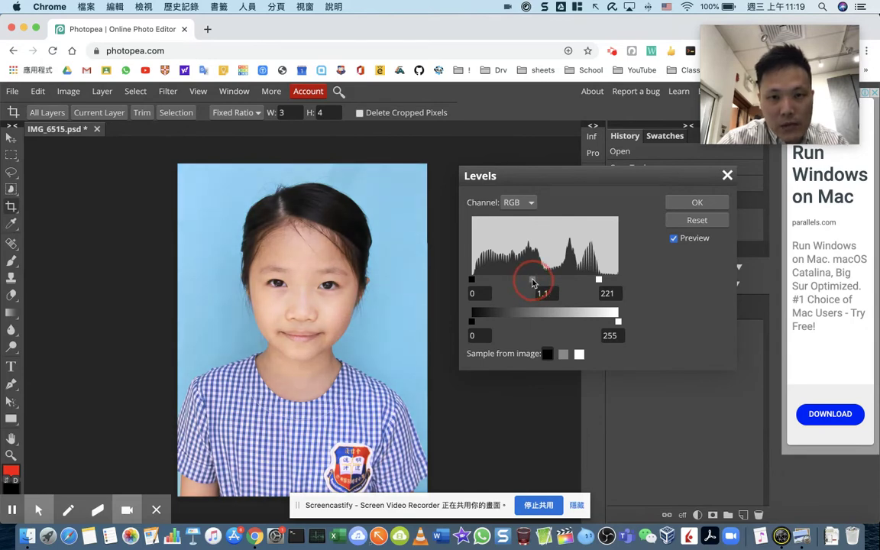
pyautogui.moveTo(533, 282); pyautogui.dragTo(535, 283)
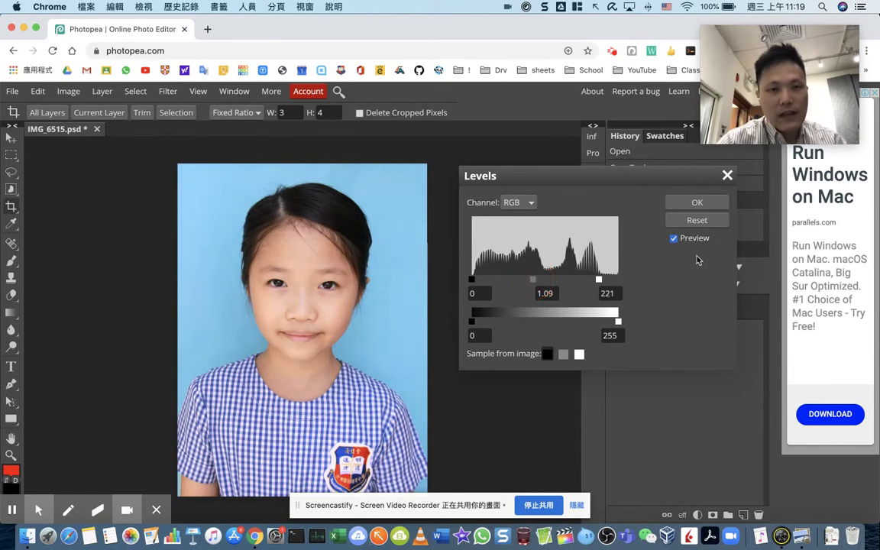
pyautogui.click(705, 208)
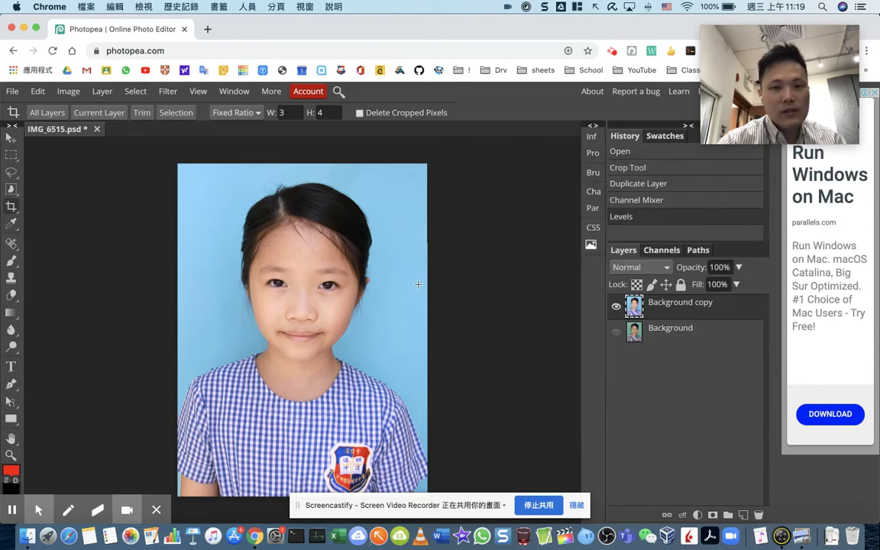
# - Compare the adjusted Background copy with the original Background by switching the visibility of the two layers
pyautogui.click(616, 307)
pyautogui.click(617, 331)
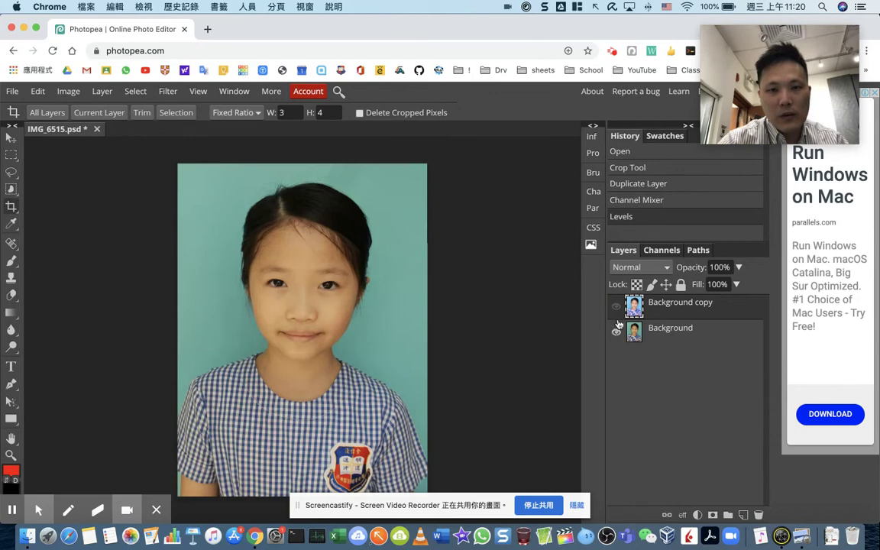
pyautogui.click(617, 307)
pyautogui.click(617, 307)
pyautogui.click(617, 306)
pyautogui.click(617, 307)
pyautogui.click(617, 307)
pyautogui.click(616, 331)
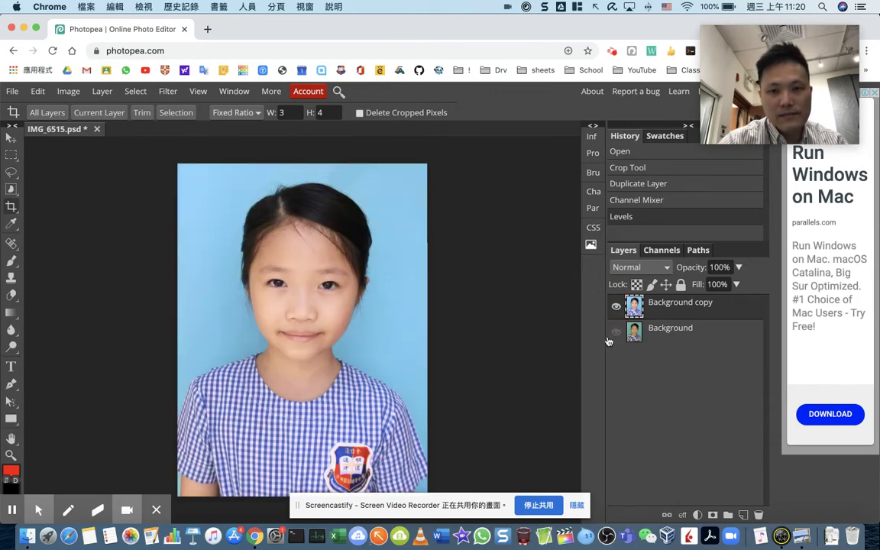
# - Apply a Brightness/Contrast adjustment to the duplicated layer with brightness 8 and contrast 2
pyautogui.click(68, 91)
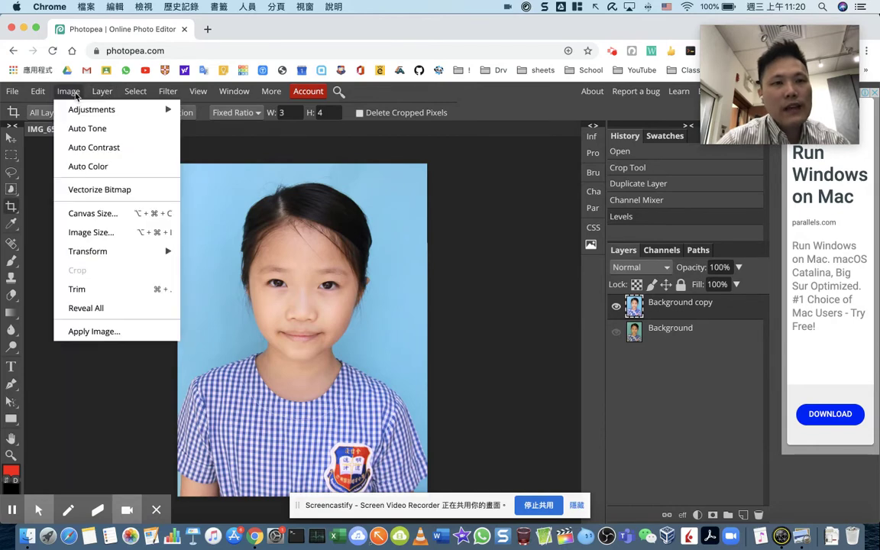
pyautogui.moveTo(79, 111)
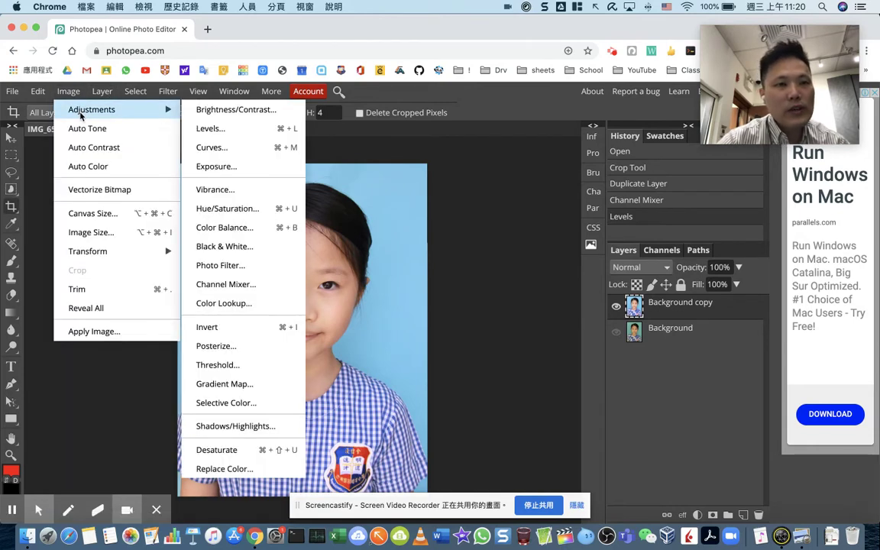
pyautogui.click(227, 111)
pyautogui.moveTo(227, 190); pyautogui.dragTo(582, 190)
pyautogui.click(548, 226)
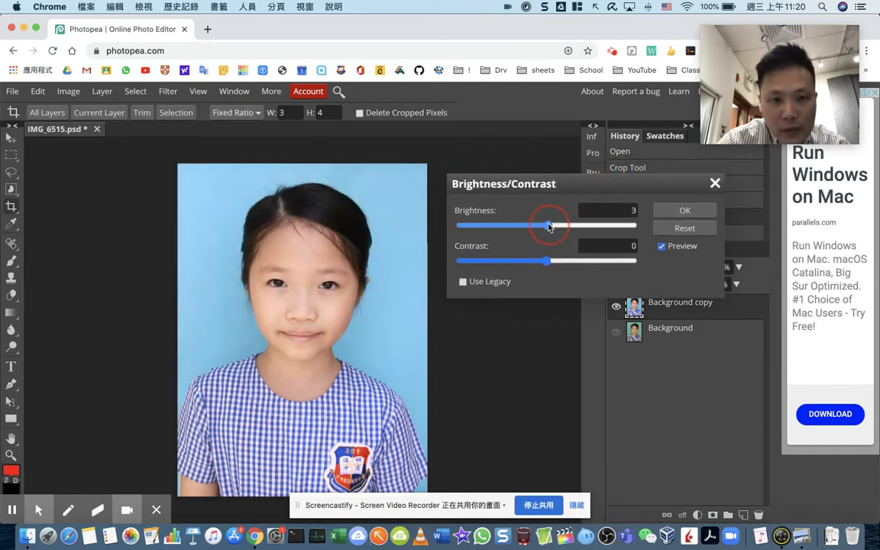
pyautogui.moveTo(546, 226); pyautogui.dragTo(549, 226)
pyautogui.click(547, 267)
pyautogui.moveTo(549, 268); pyautogui.dragTo(551, 267)
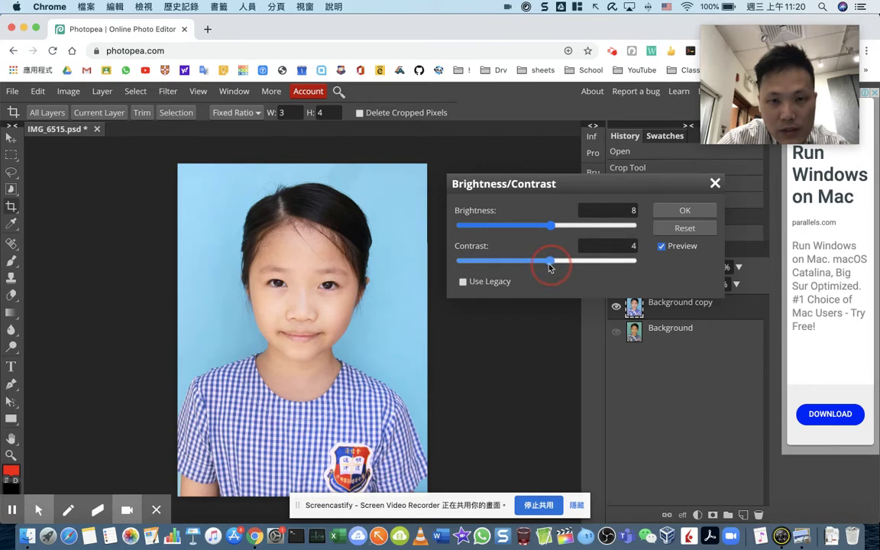
pyautogui.moveTo(548, 266); pyautogui.dragTo(549, 268)
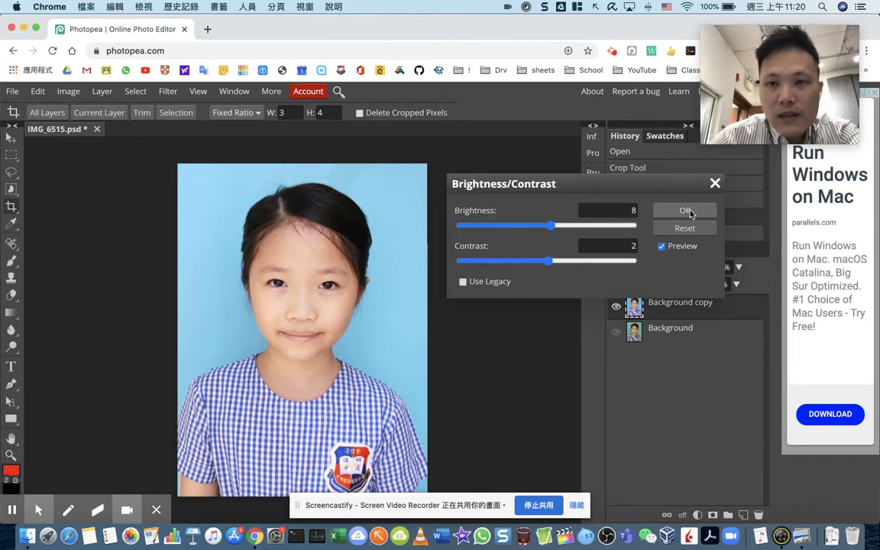
pyautogui.click(685, 210)
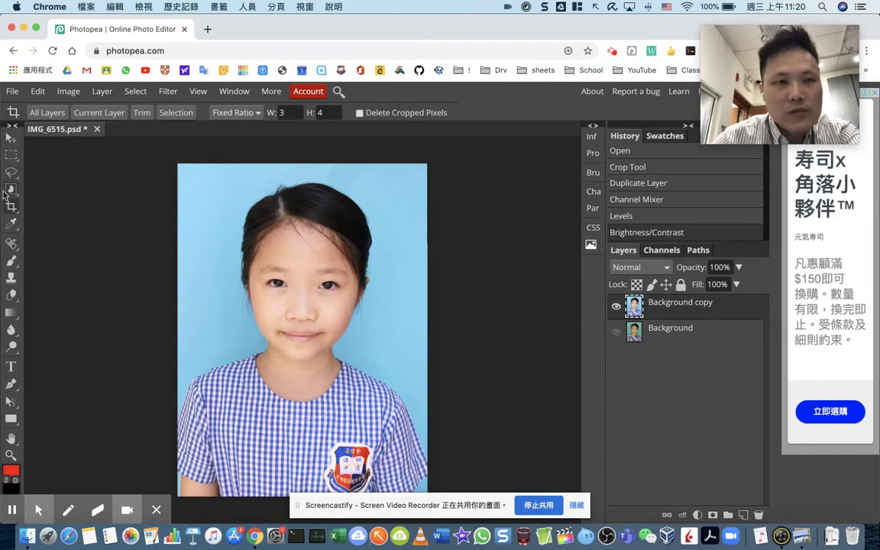
pyautogui.click(12, 91)
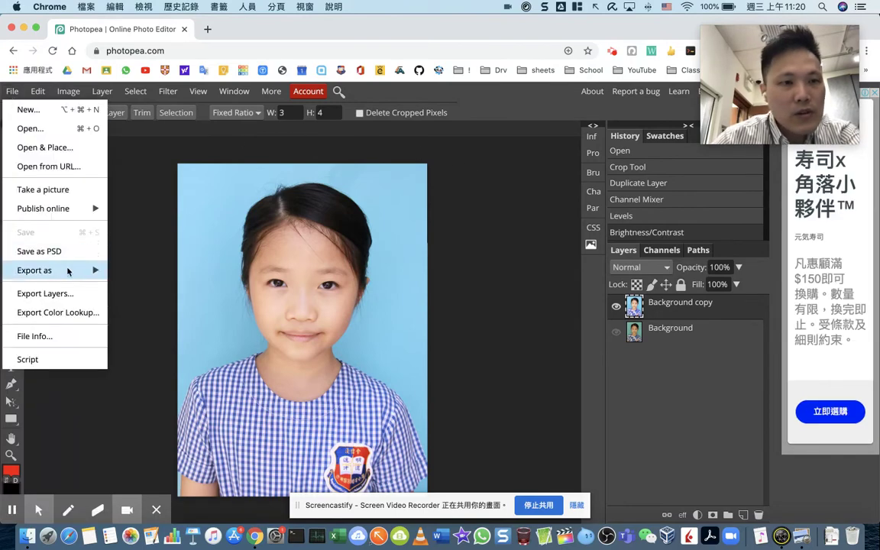
pyautogui.moveTo(65, 270)
pyautogui.click(138, 289)
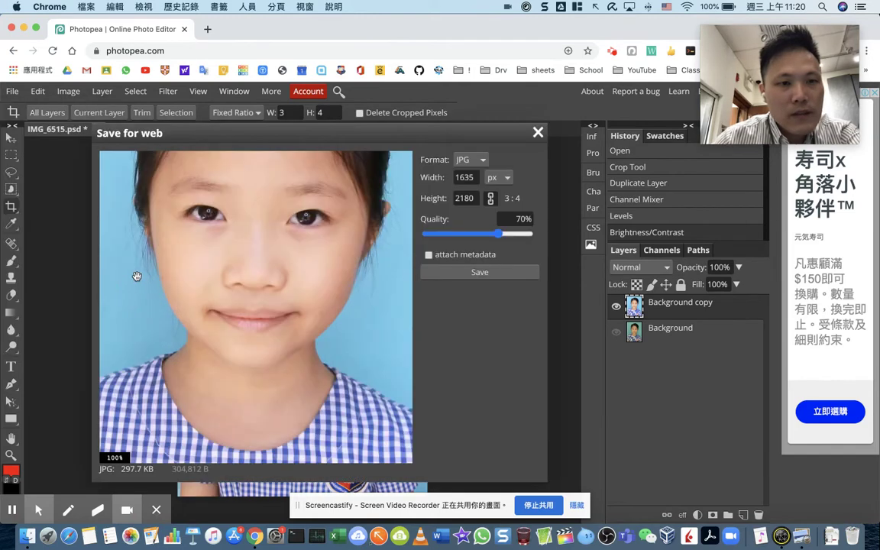
pyautogui.click(537, 133)
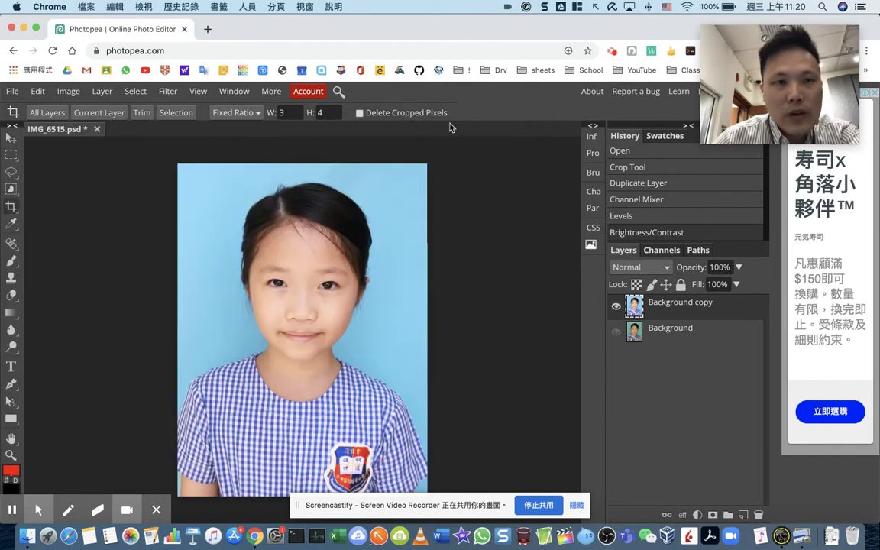
# - Export the finished portrait as a JPG at 100% quality
pyautogui.click(12, 91)
pyautogui.moveTo(65, 272)
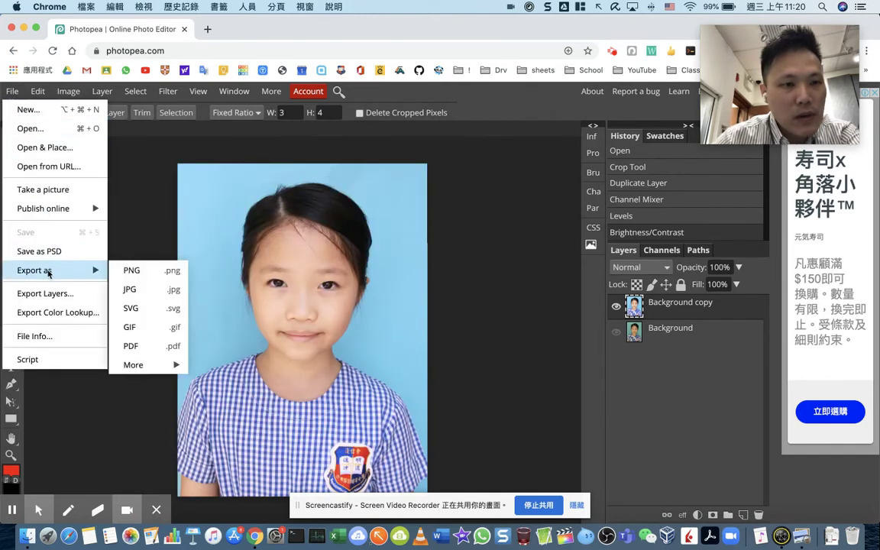
pyautogui.click(132, 289)
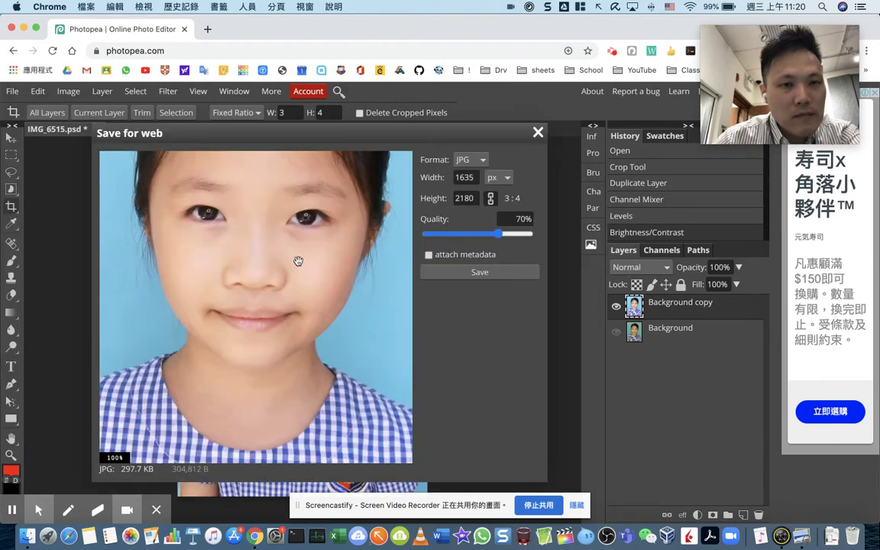
pyautogui.moveTo(498, 233); pyautogui.dragTo(537, 239)
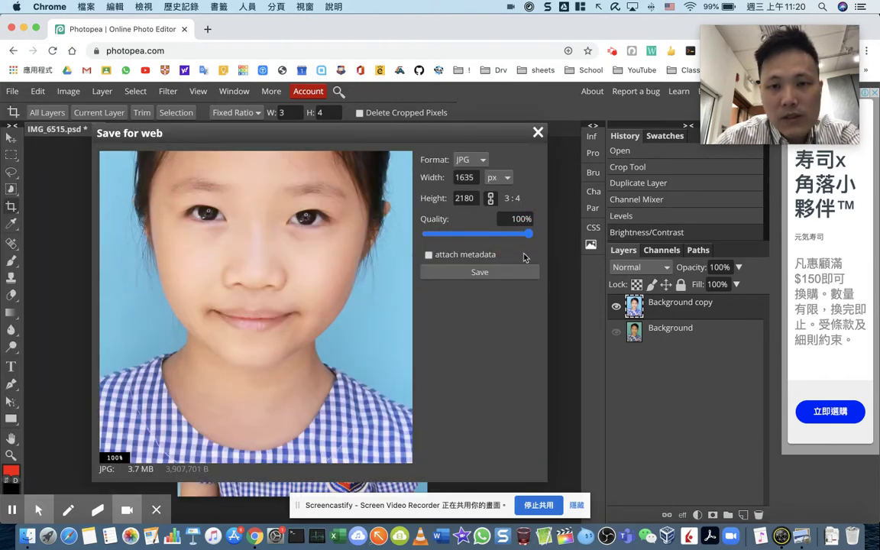
pyautogui.click(474, 272)
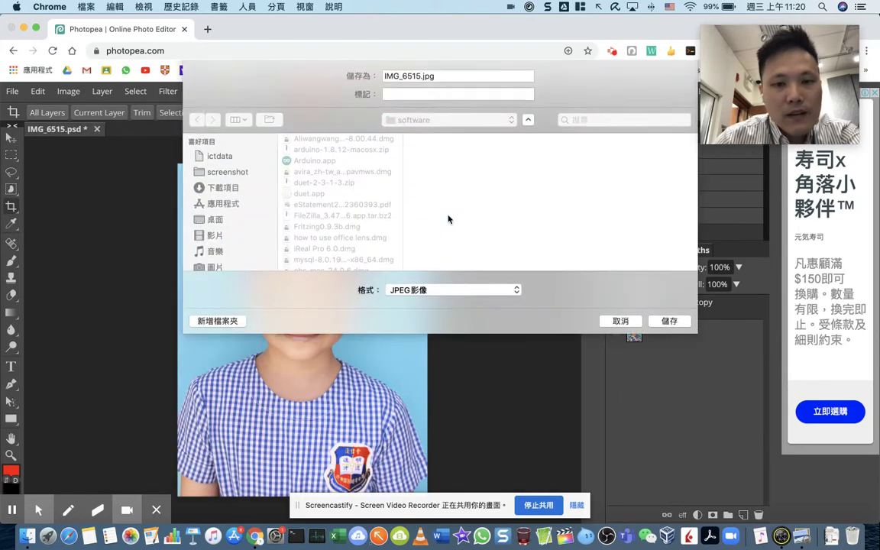
# - Save the exported JPG in the Desktop folder (桌面) as IMG_6515a.jpg, without replacing the original photo
pyautogui.click(213, 220)
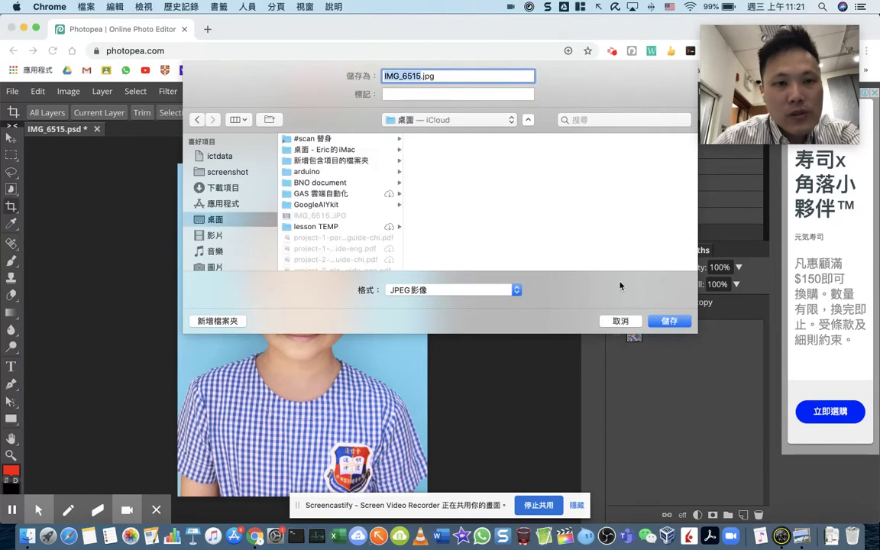
pyautogui.click(682, 325)
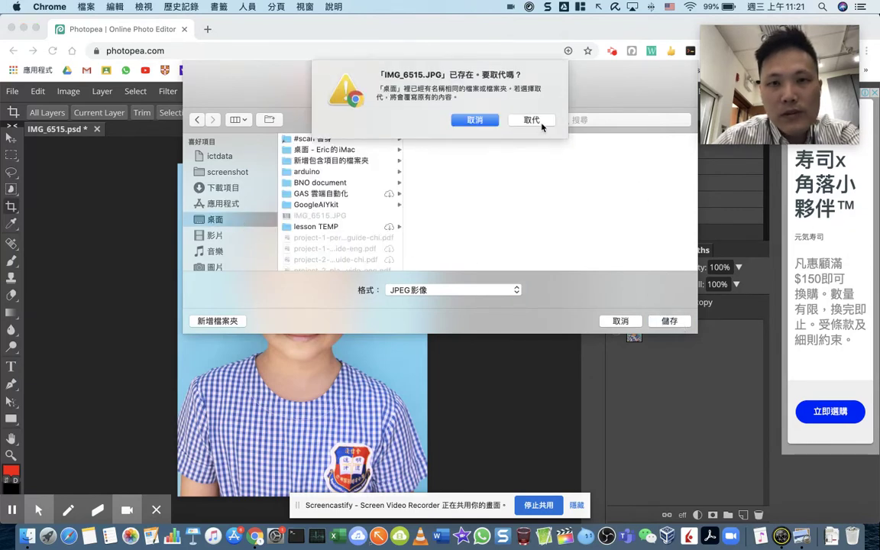
pyautogui.click(475, 120)
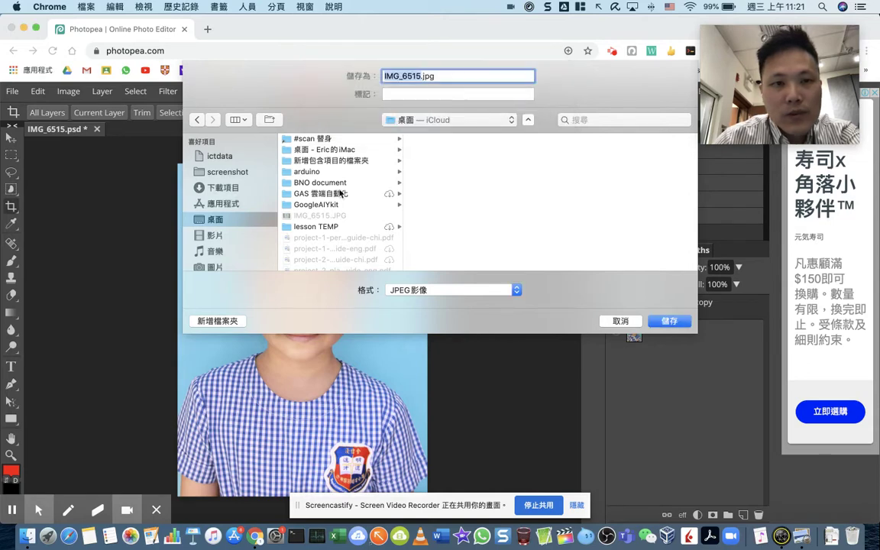
pyautogui.click(218, 220)
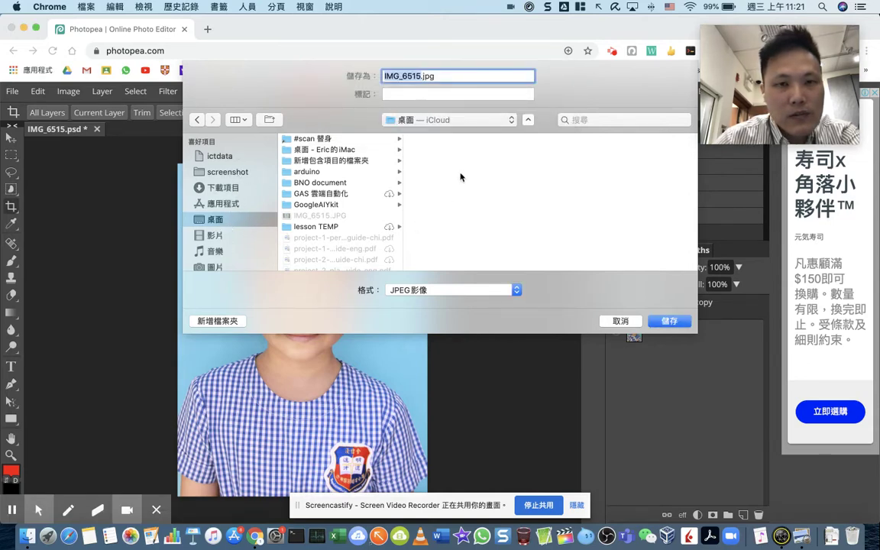
pyautogui.click(419, 75)
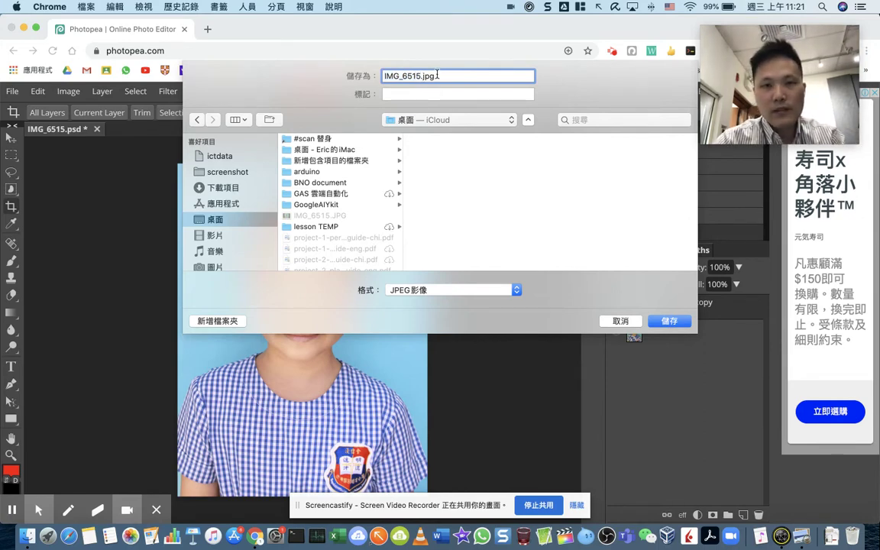
pyautogui.write('a')
pyautogui.press('Return')
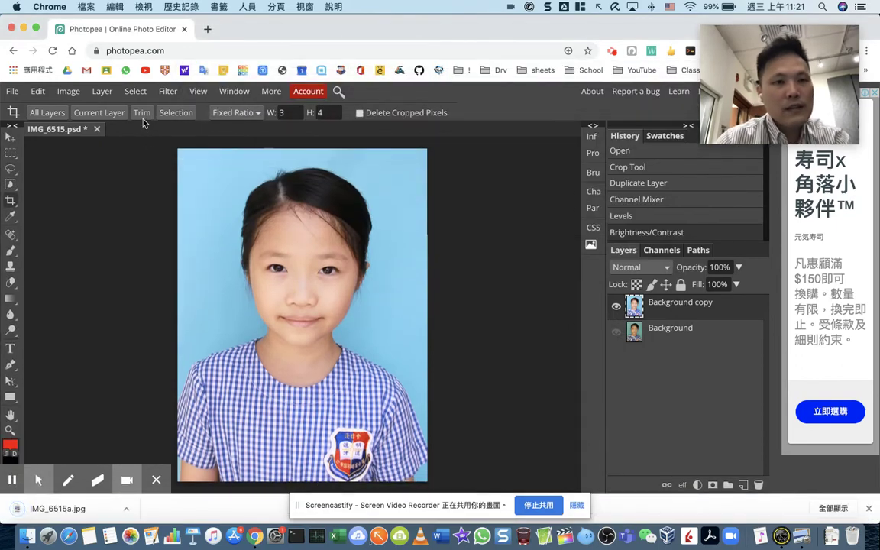
# - Save the layered portrait as IMG_6515.psd in the Desktop folder (桌面) and hide the screen-sharing notice
pyautogui.click(12, 91)
pyautogui.click(56, 253)
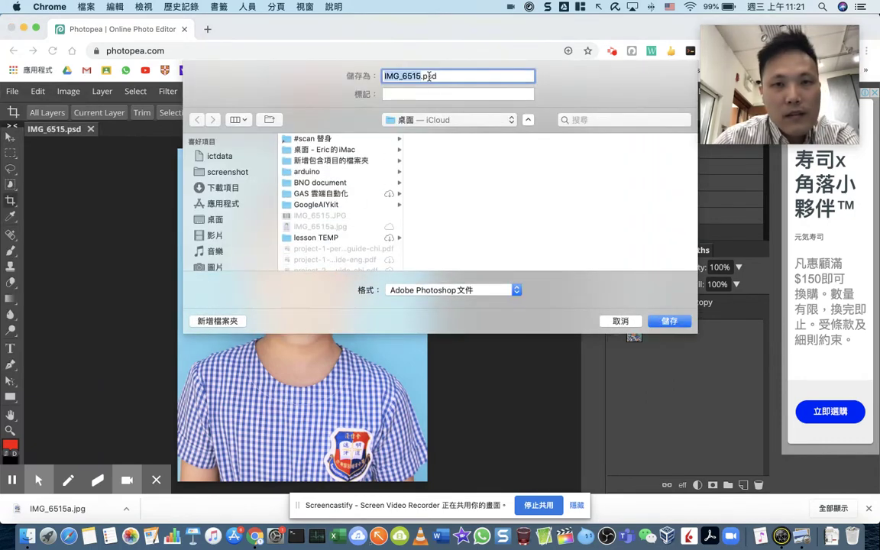
pyautogui.click(669, 321)
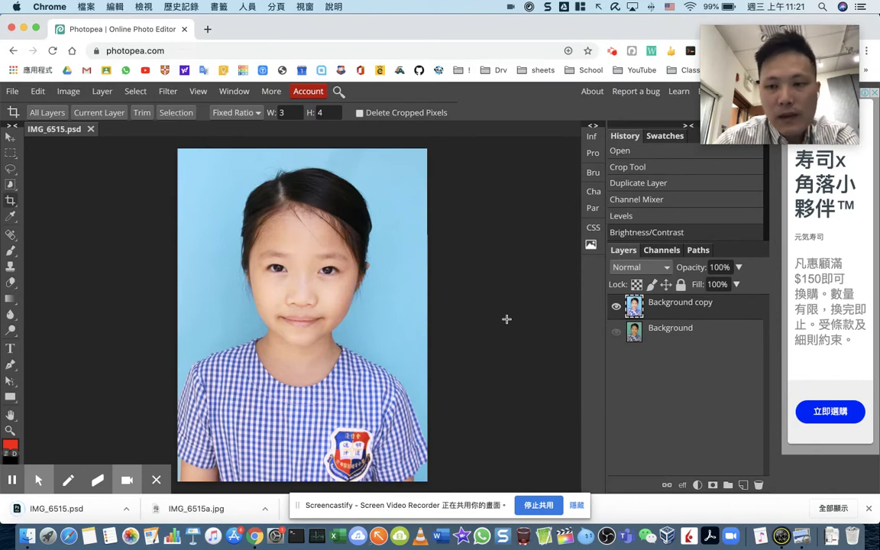
pyautogui.click(577, 504)
# - Start a new project from the 8 x 12 in photo preset and swap its width and height
pyautogui.click(17, 97)
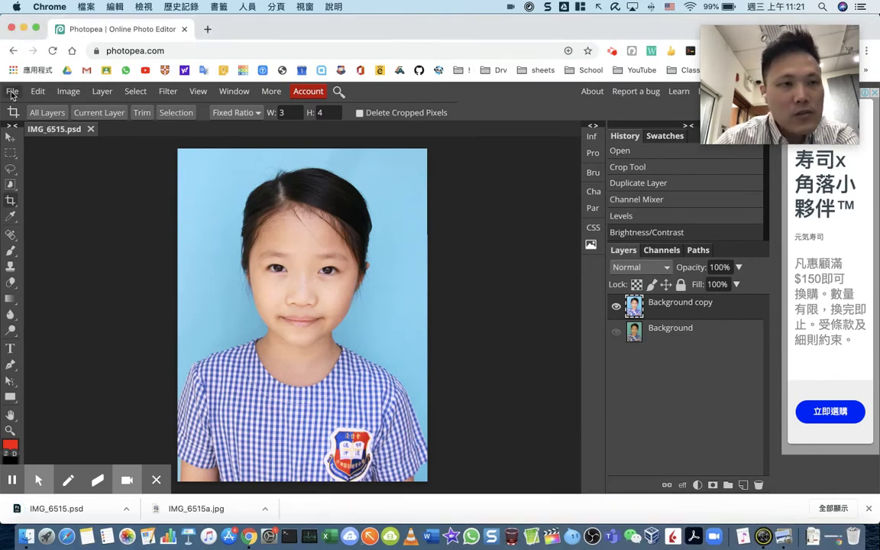
pyautogui.click(12, 91)
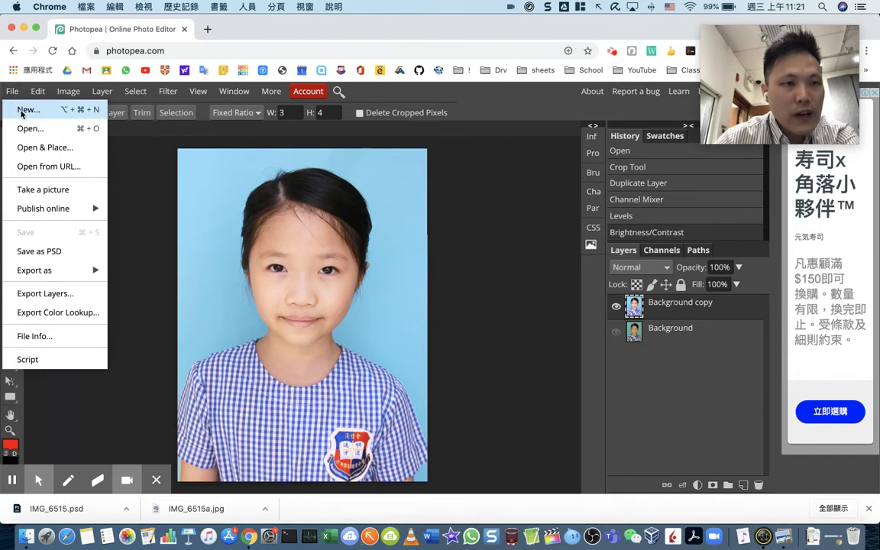
pyautogui.click(52, 113)
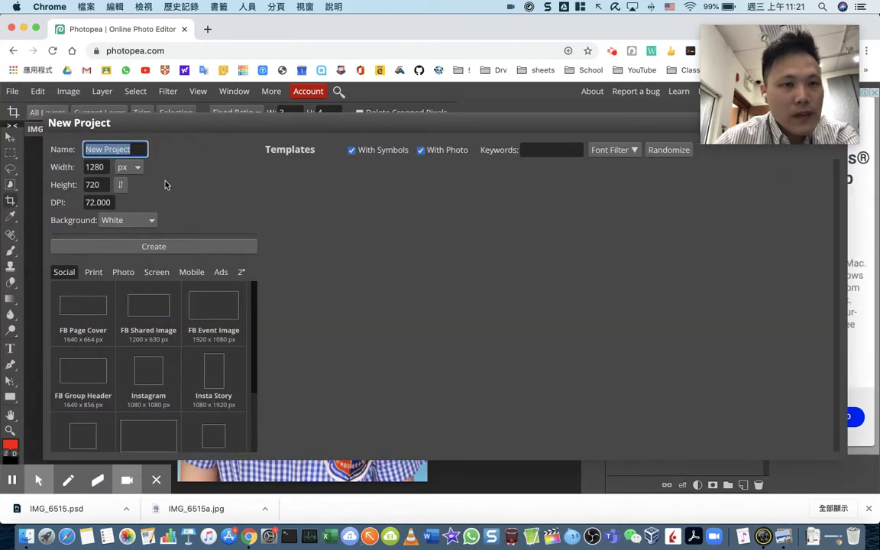
pyautogui.click(123, 274)
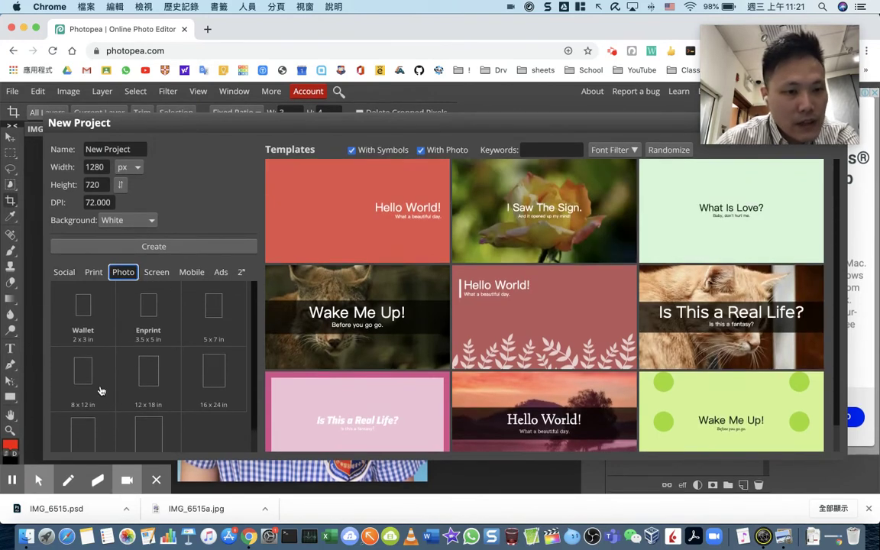
pyautogui.click(88, 375)
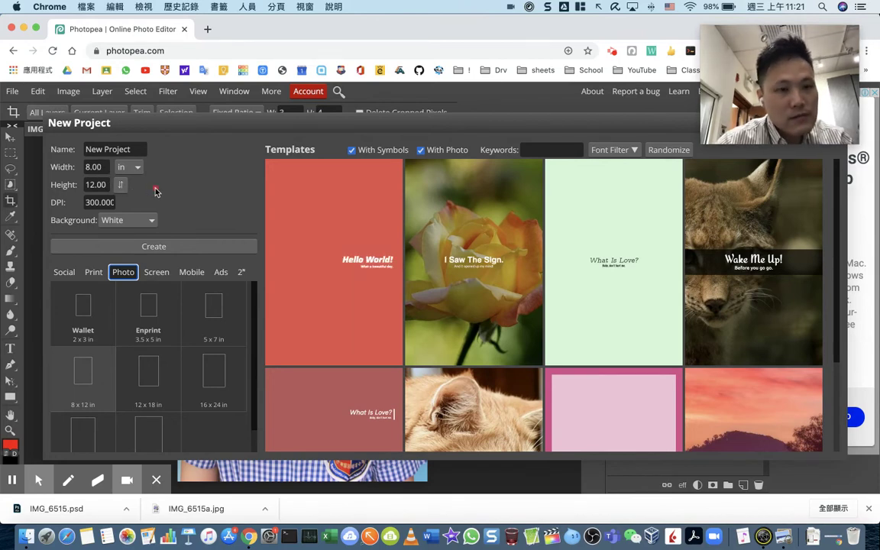
pyautogui.click(121, 186)
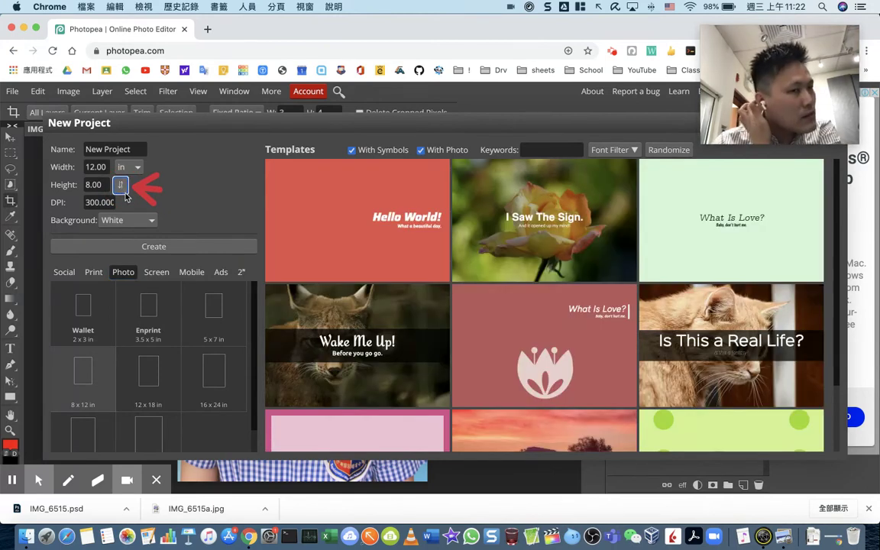
# - Set the new project's size to 6 in wide by 4 in high and create it with a white background
pyautogui.click(97, 167)
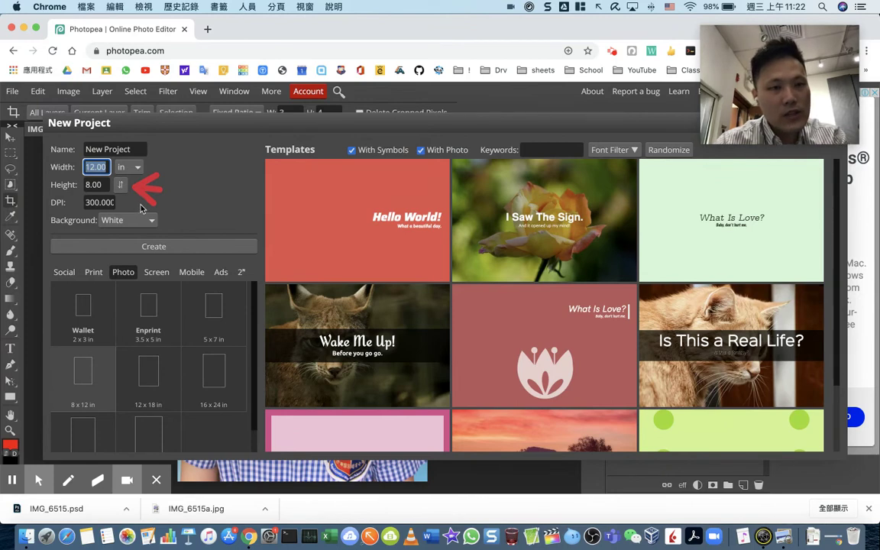
pyautogui.write('6')
pyautogui.click(95, 184)
pyautogui.write('4')
pyautogui.click(206, 197)
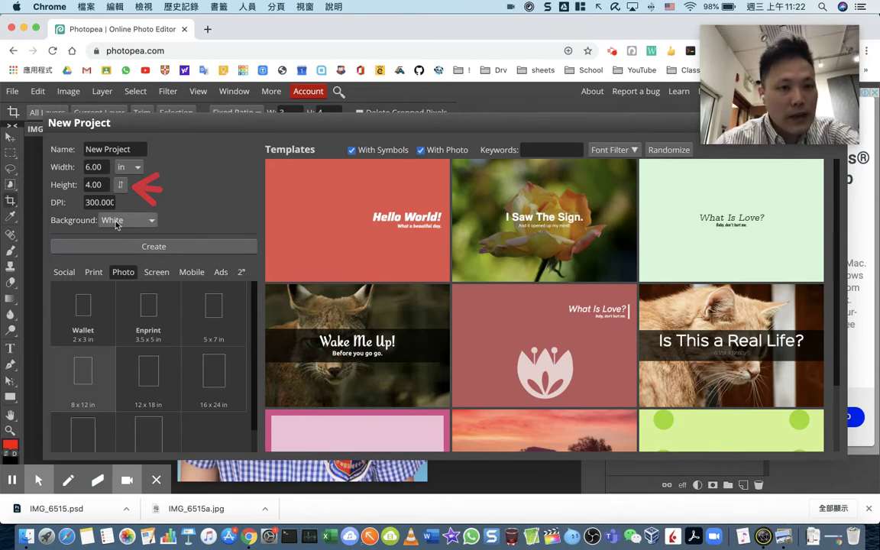
pyautogui.click(161, 249)
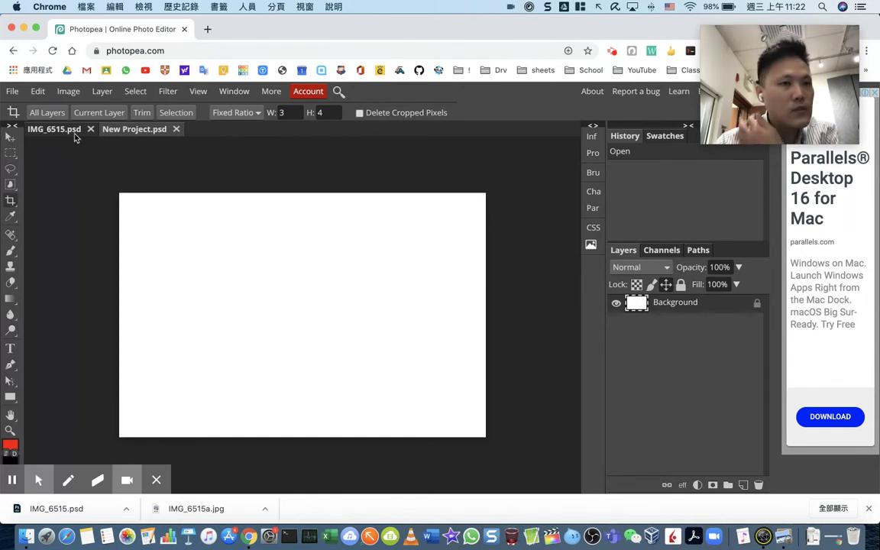
# - Show the grid over the blank New Project canvas
pyautogui.click(203, 95)
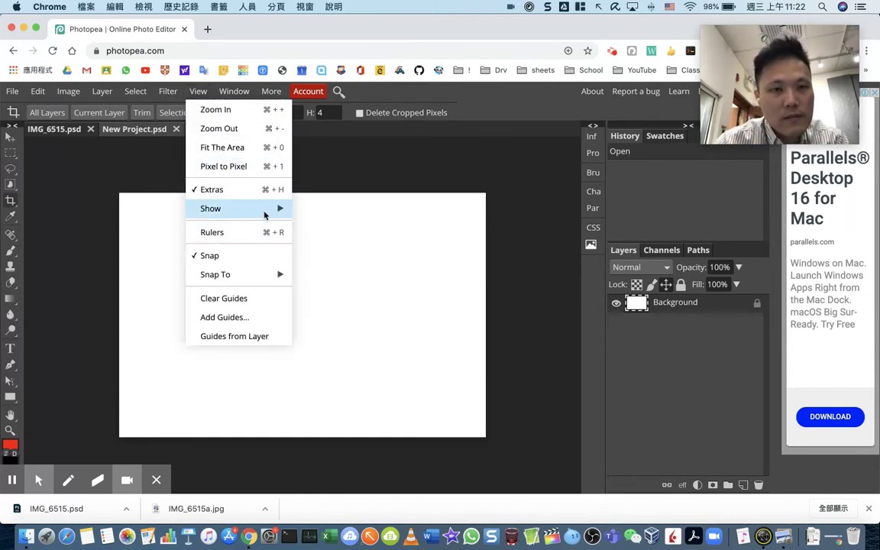
pyautogui.moveTo(257, 215)
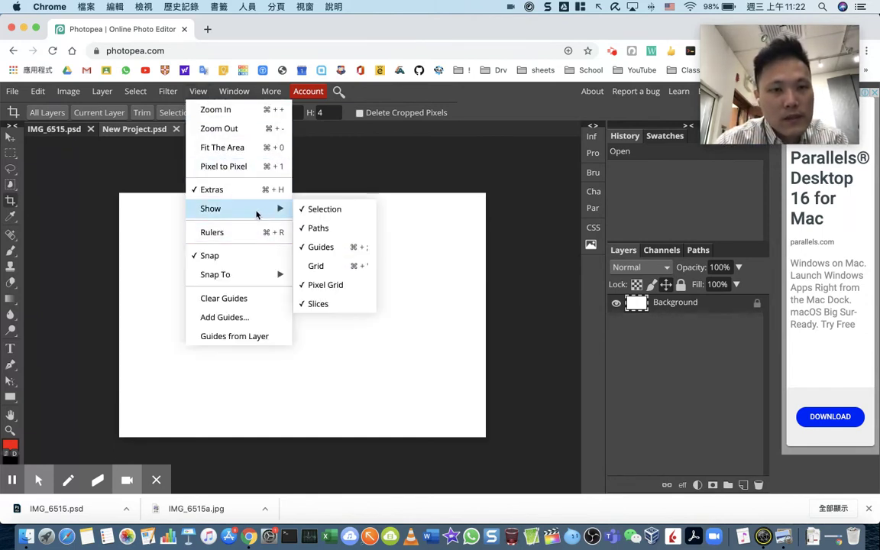
pyautogui.click(329, 269)
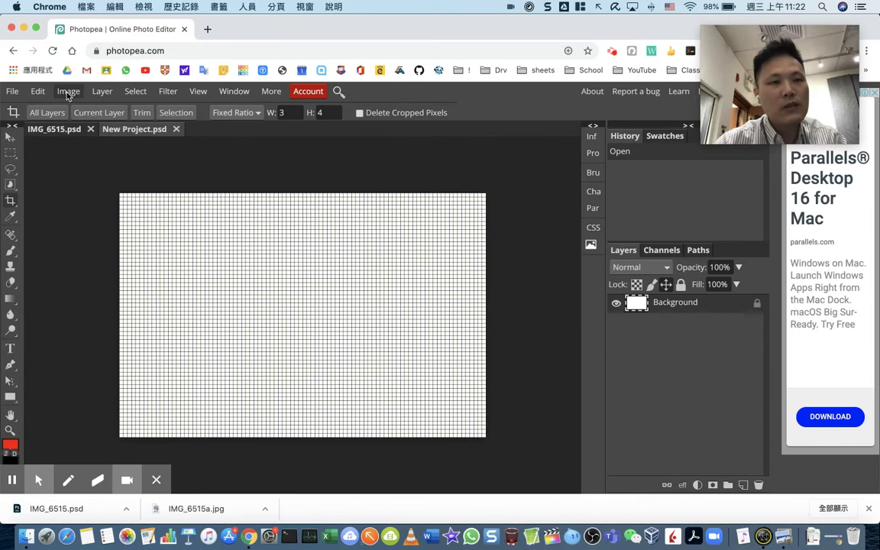
# - Select the entire adjusted portrait on the Background copy layer in IMG_6515.psd and copy it
pyautogui.click(71, 131)
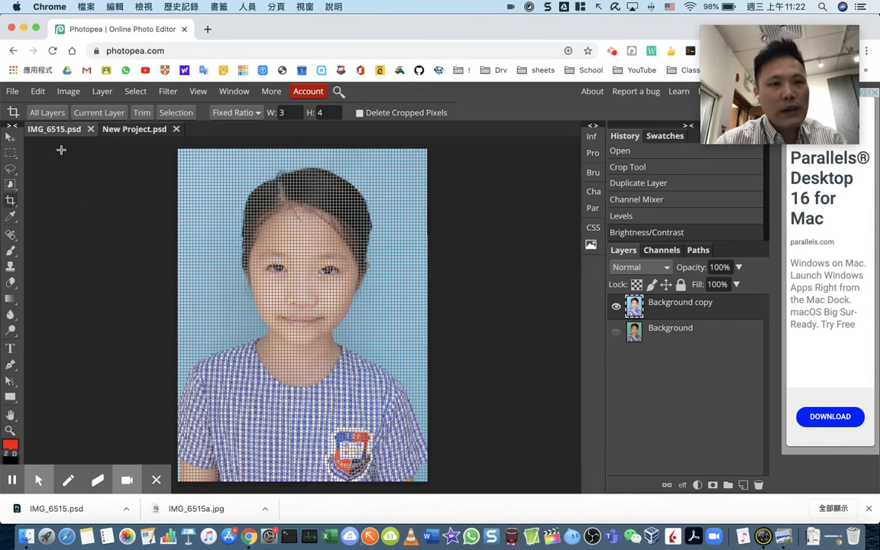
pyautogui.moveTo(59, 194); pyautogui.dragTo(61, 137)
pyautogui.moveTo(121, 185); pyautogui.dragTo(142, 140)
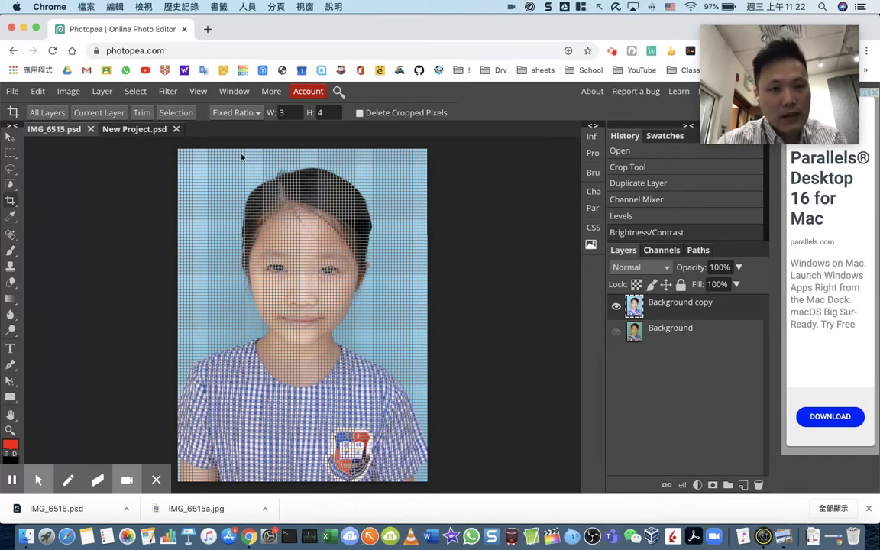
pyautogui.press('super+a')
pyautogui.press('c')
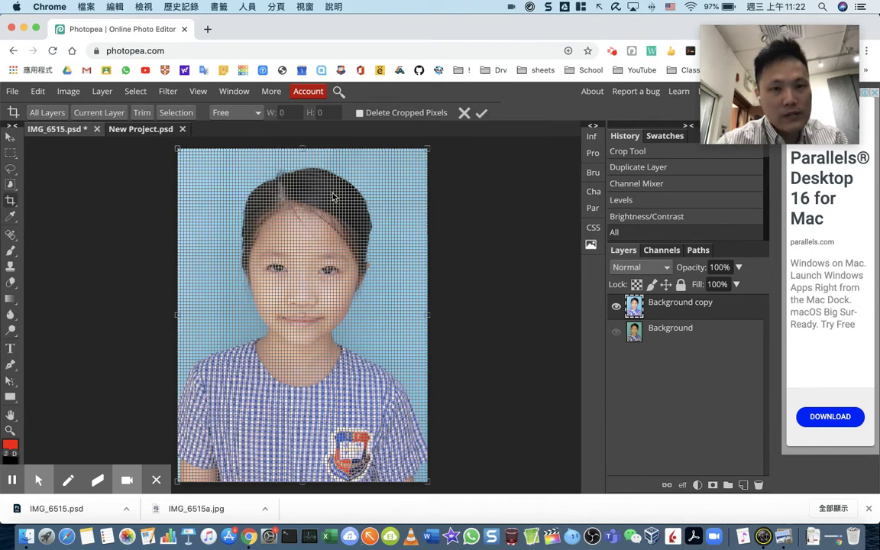
pyautogui.click(481, 113)
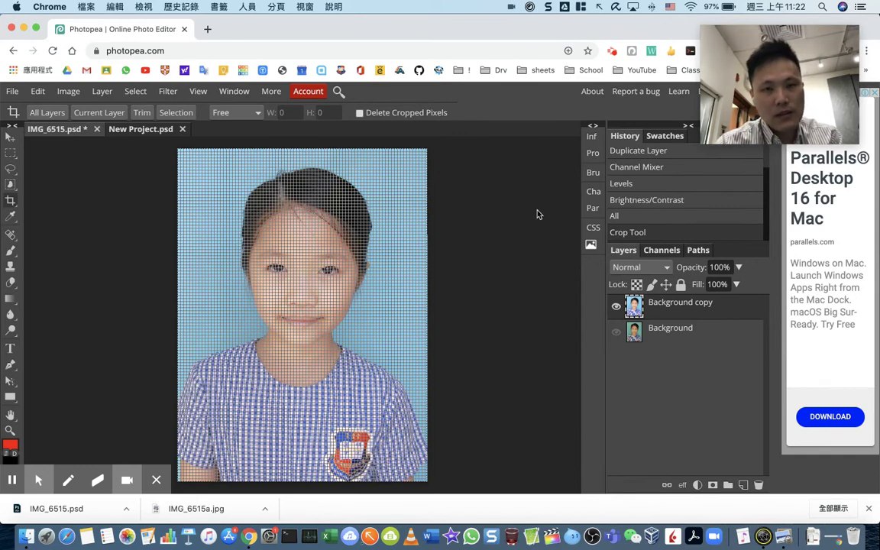
pyautogui.click(44, 94)
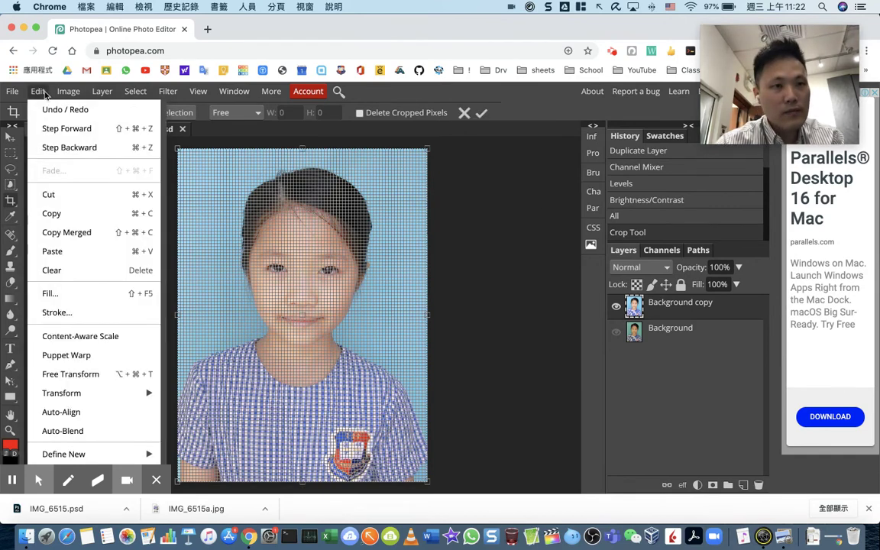
pyautogui.click(79, 212)
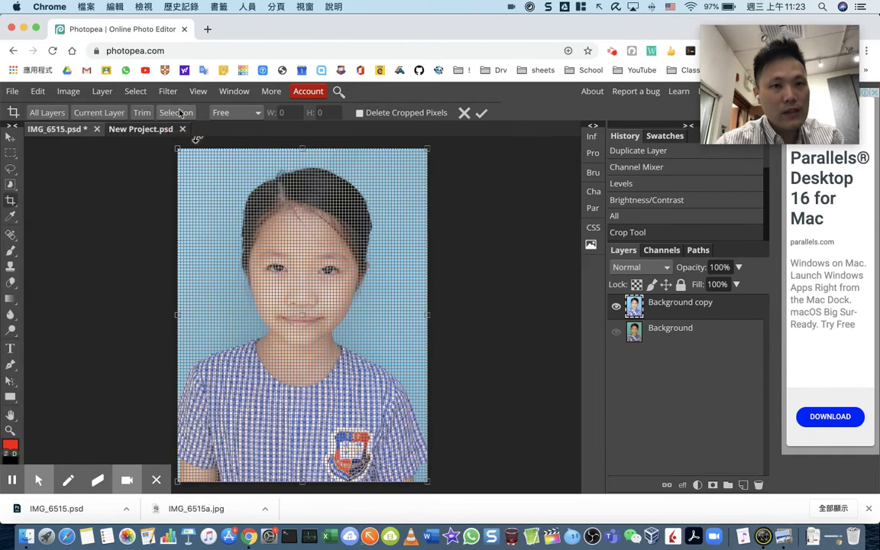
# - Paste the copied portrait into New Project.psd, allowing the site to read the clipboard
pyautogui.click(156, 129)
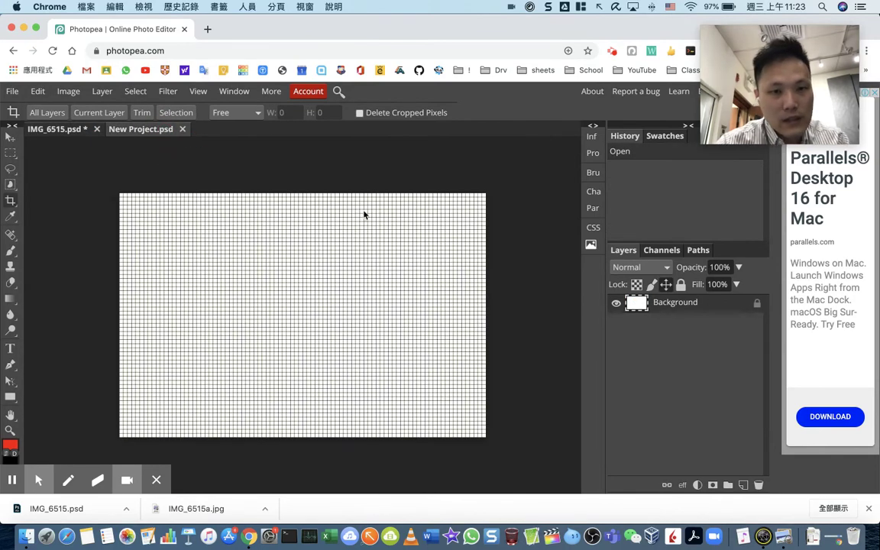
pyautogui.press('super+v')
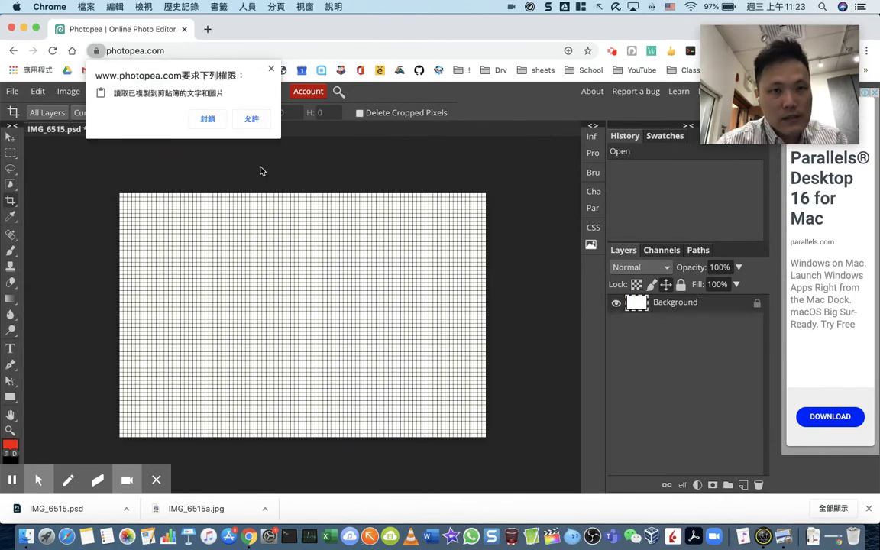
pyautogui.click(247, 122)
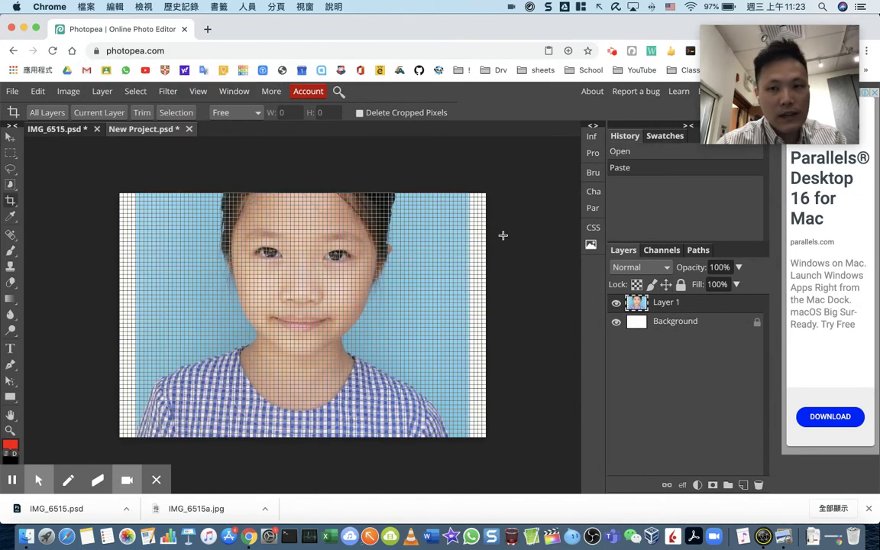
# - Reposition the pasted portrait with the Move tool and turn on its transform controls
pyautogui.click(11, 138)
pyautogui.moveTo(183, 235); pyautogui.dragTo(203, 309)
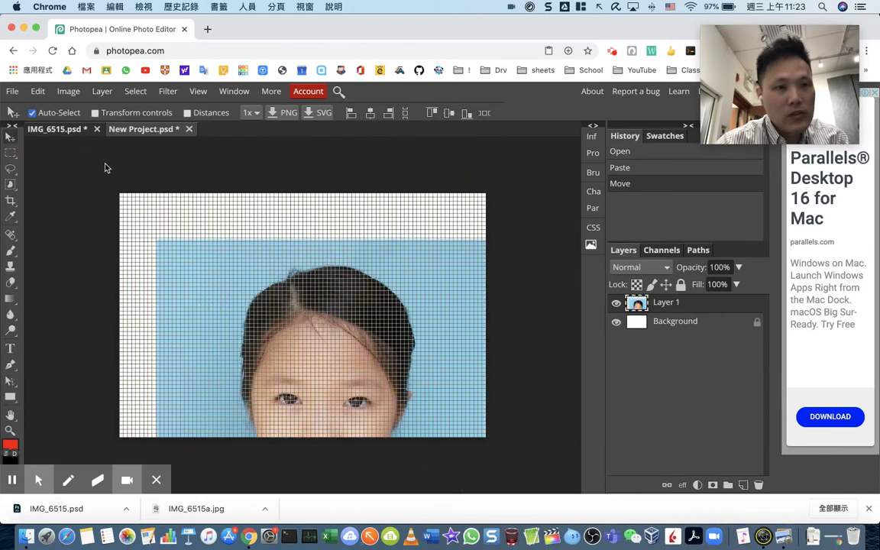
pyautogui.click(32, 113)
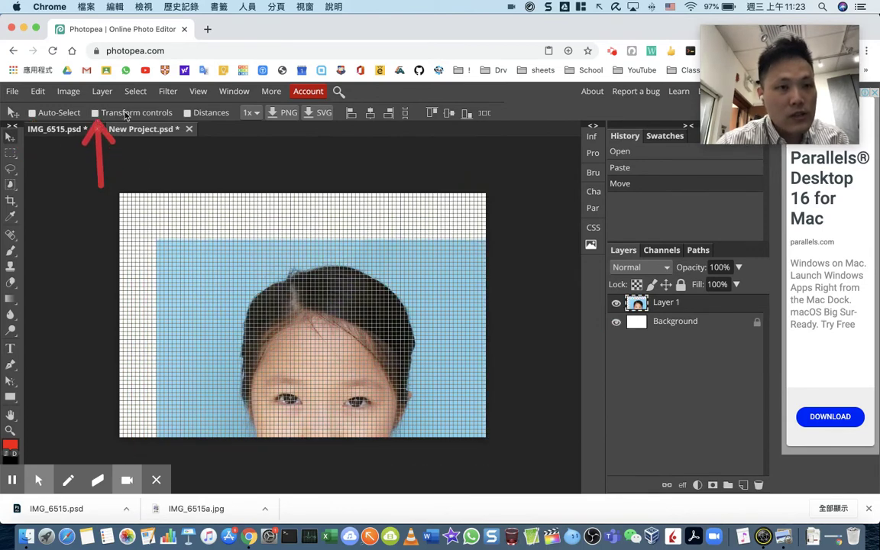
pyautogui.click(95, 113)
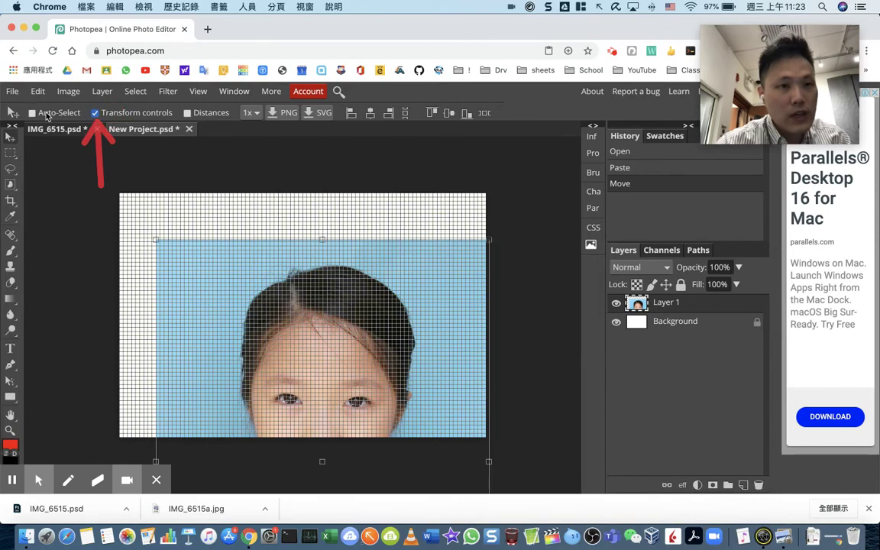
pyautogui.moveTo(205, 284); pyautogui.dragTo(221, 206)
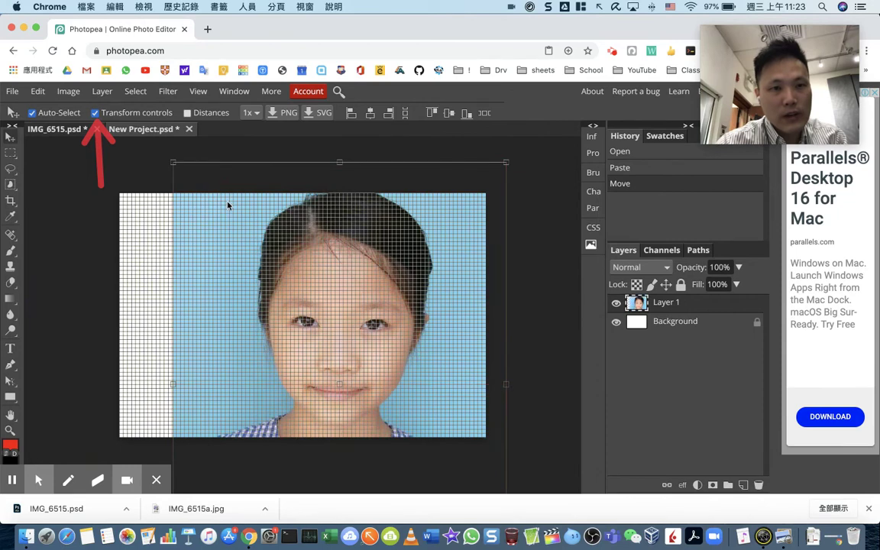
pyautogui.moveTo(128, 186); pyautogui.dragTo(165, 163)
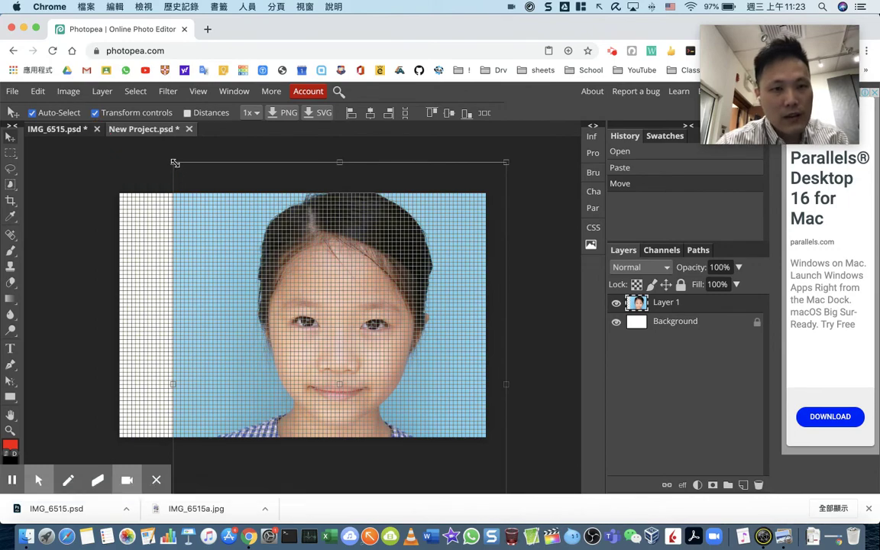
# - Scale the pasted portrait proportionally to about 26% and place it in the canvas's upper-left corner
pyautogui.moveTo(174, 163); pyautogui.dragTo(344, 312)
pyautogui.moveTo(380, 431); pyautogui.dragTo(156, 219)
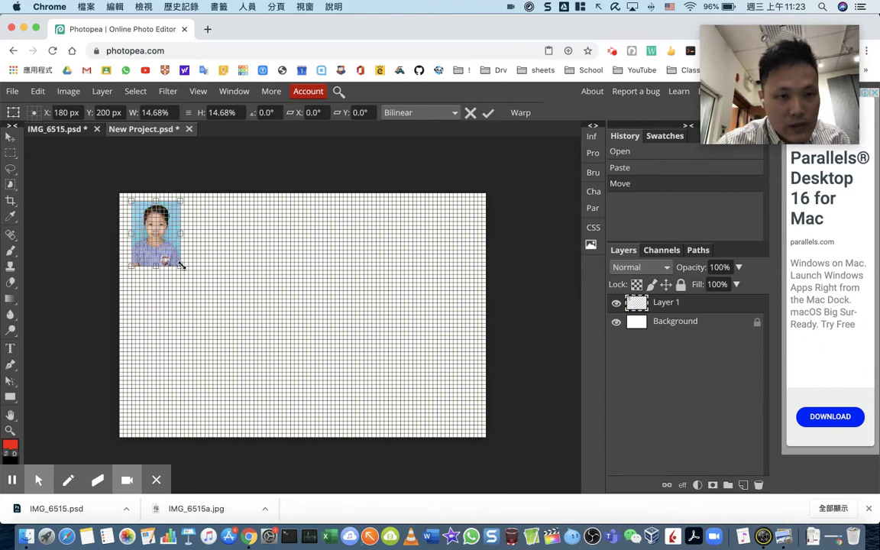
pyautogui.moveTo(181, 265); pyautogui.dragTo(216, 302)
pyautogui.moveTo(190, 258); pyautogui.dragTo(181, 252)
pyautogui.moveTo(195, 294); pyautogui.dragTo(200, 293)
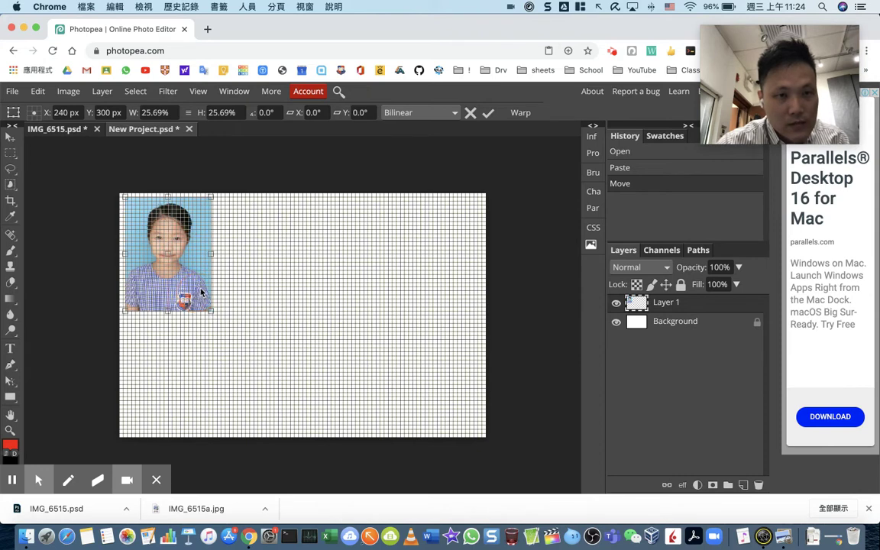
pyautogui.click(488, 113)
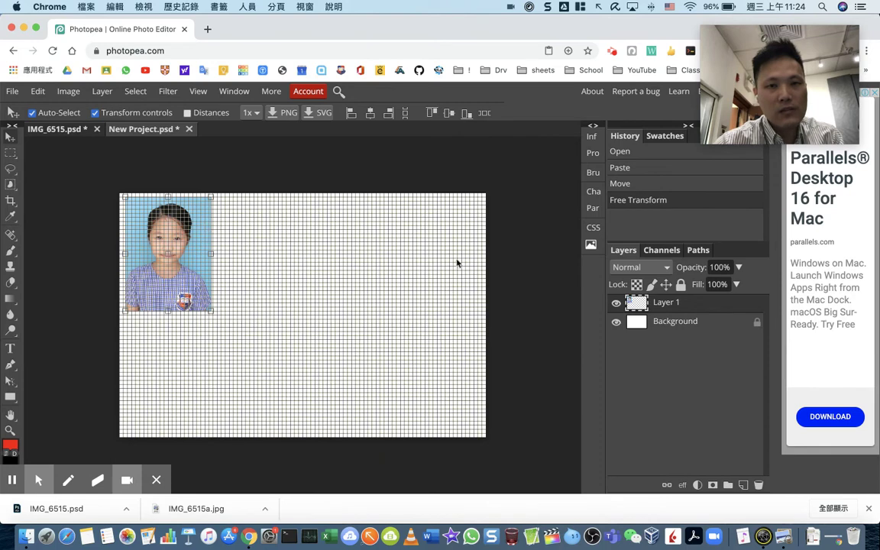
# - Duplicate the portrait layer and place the copy directly to the right of the first photo, aligned with its top
pyautogui.rightClick(691, 303)
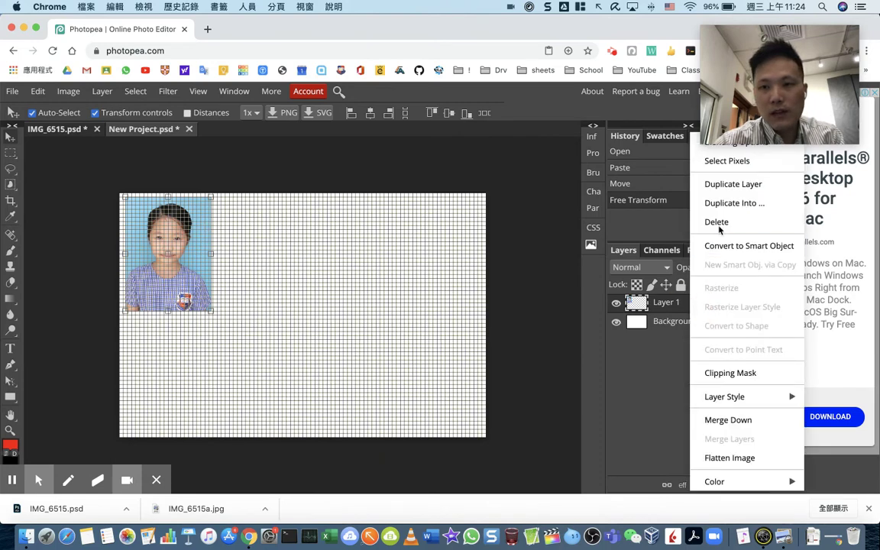
pyautogui.click(735, 189)
pyautogui.moveTo(204, 220); pyautogui.dragTo(296, 232)
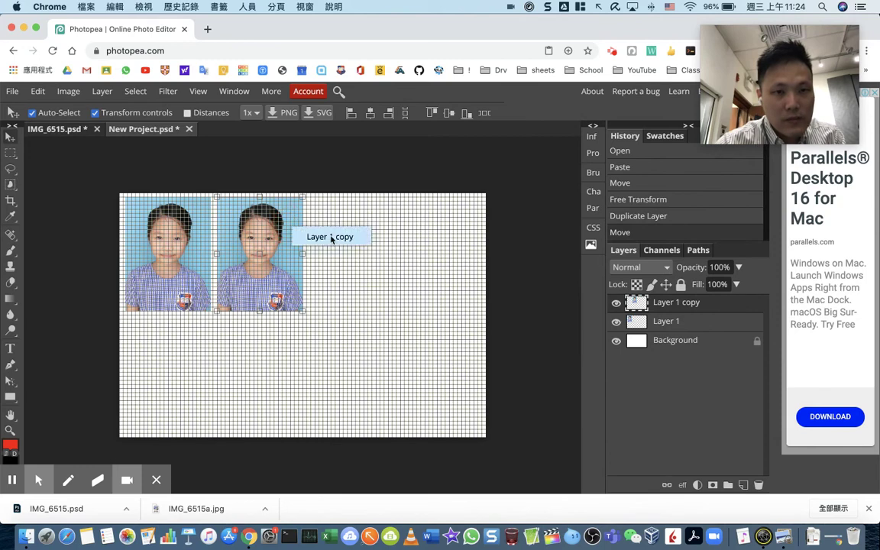
# - Duplicate Layer 1 copy and place the new portrait to its right as the third photo in the row
pyautogui.rightClick(672, 308)
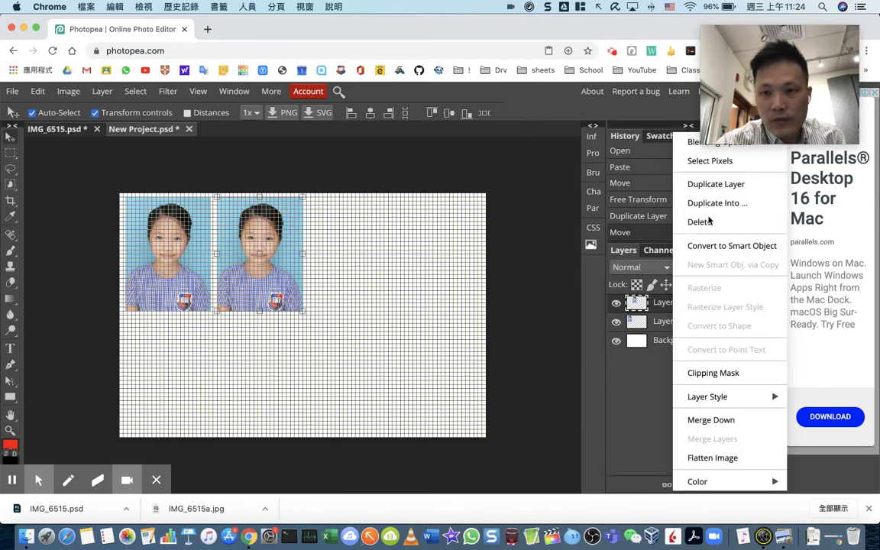
pyautogui.click(715, 183)
pyautogui.moveTo(272, 243); pyautogui.dragTo(368, 241)
pyautogui.moveTo(573, 359); pyautogui.dragTo(616, 304)
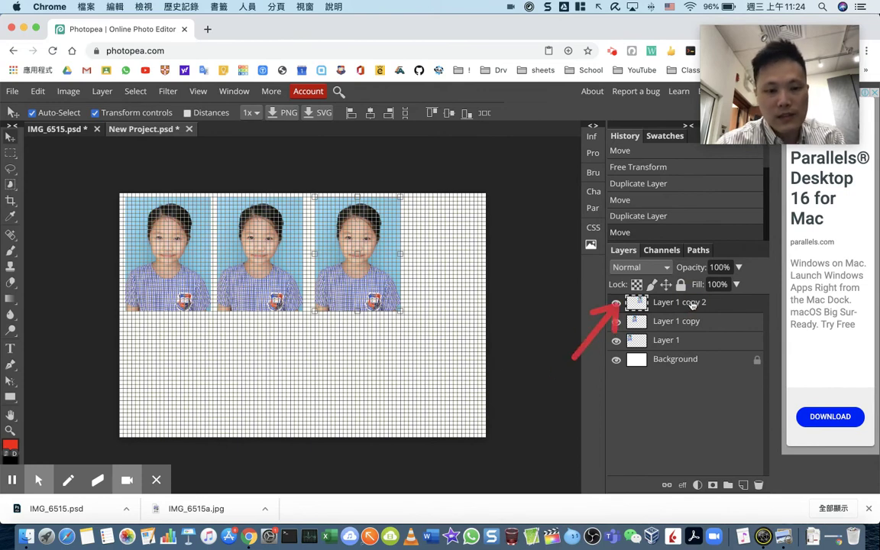
# - Duplicate the third portrait, place the copy as the fourth photo in the row, and adjust the spacing between all four
pyautogui.press('super+j')
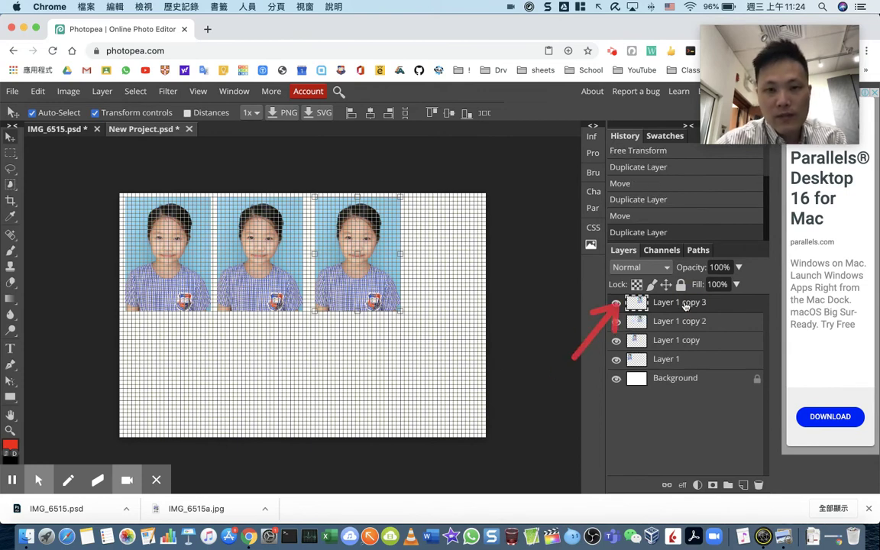
pyautogui.moveTo(330, 215); pyautogui.dragTo(448, 242)
pyautogui.moveTo(365, 245); pyautogui.dragTo(354, 246)
pyautogui.moveTo(288, 245); pyautogui.dragTo(285, 246)
pyautogui.moveTo(201, 245); pyautogui.dragTo(191, 249)
pyautogui.click(386, 303)
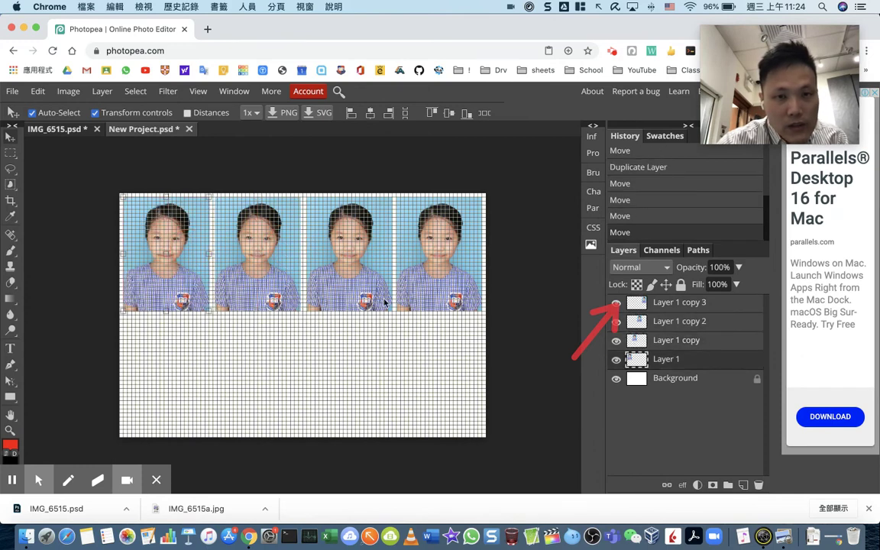
# - Duplicate all four portraits together and place the copies directly below as a second row
pyautogui.click(374, 256)
pyautogui.moveTo(513, 178); pyautogui.dragTo(85, 290)
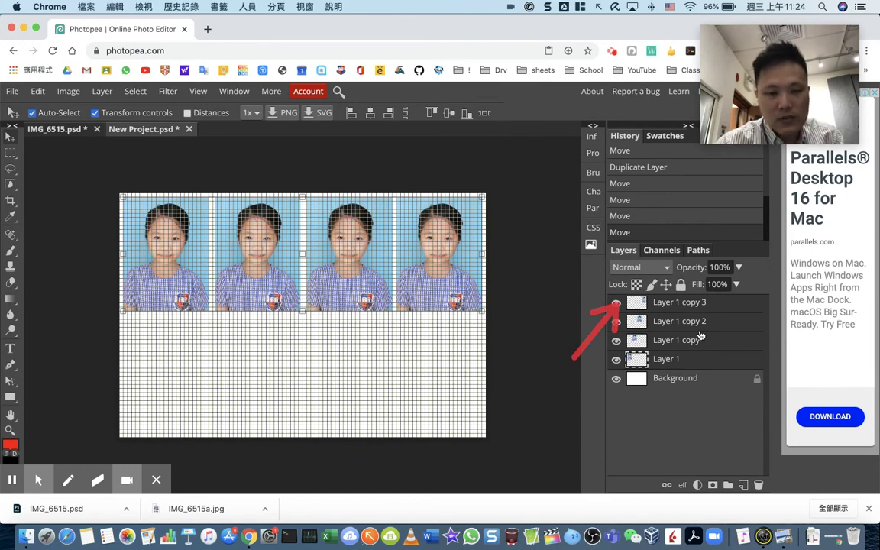
pyautogui.press('super+j')
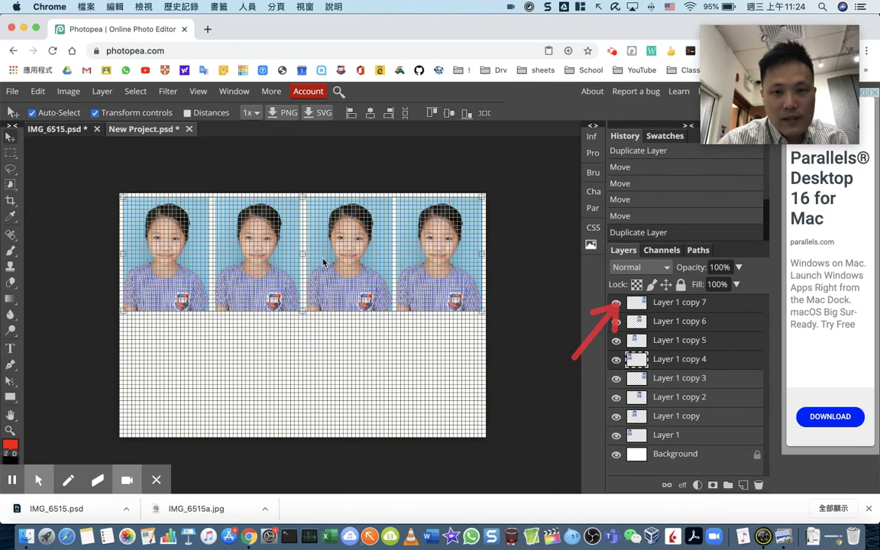
pyautogui.moveTo(401, 242); pyautogui.dragTo(403, 361)
# - Select all eight portraits, nudge them together to fine-tune their position on the sheet, and clear the selection
pyautogui.click(361, 160)
pyautogui.moveTo(345, 177); pyautogui.dragTo(478, 465)
pyautogui.moveTo(376, 302); pyautogui.dragTo(376, 302)
pyautogui.click(530, 286)
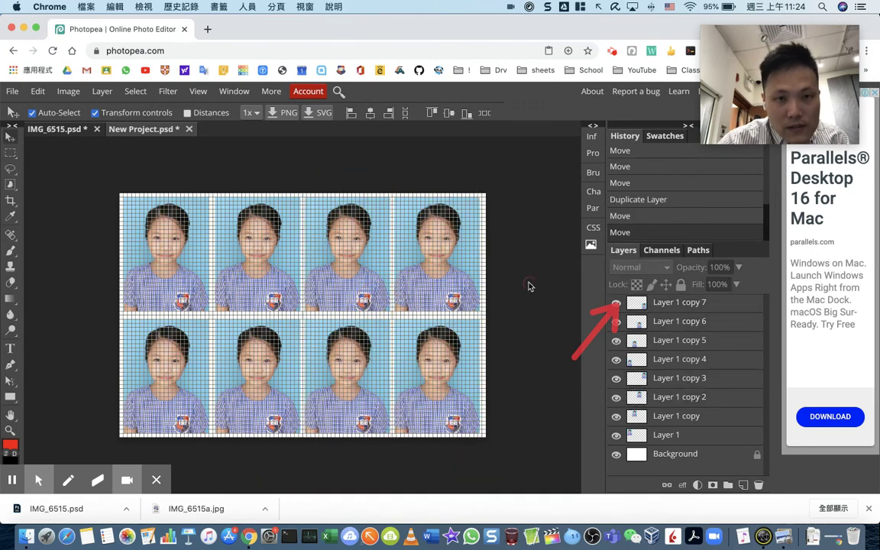
# - Hide the grid overlay and inspect the finished photo sheet up close and as a whole
pyautogui.click(197, 90)
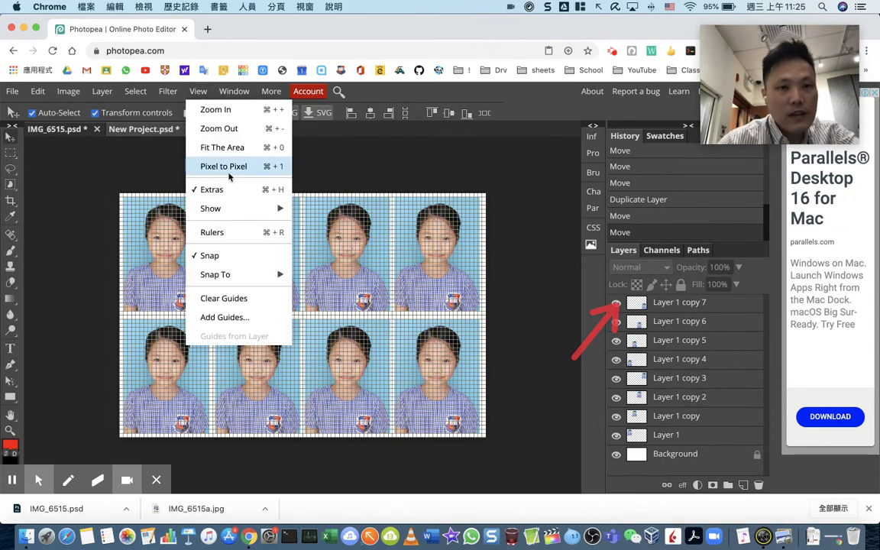
pyautogui.moveTo(238, 210)
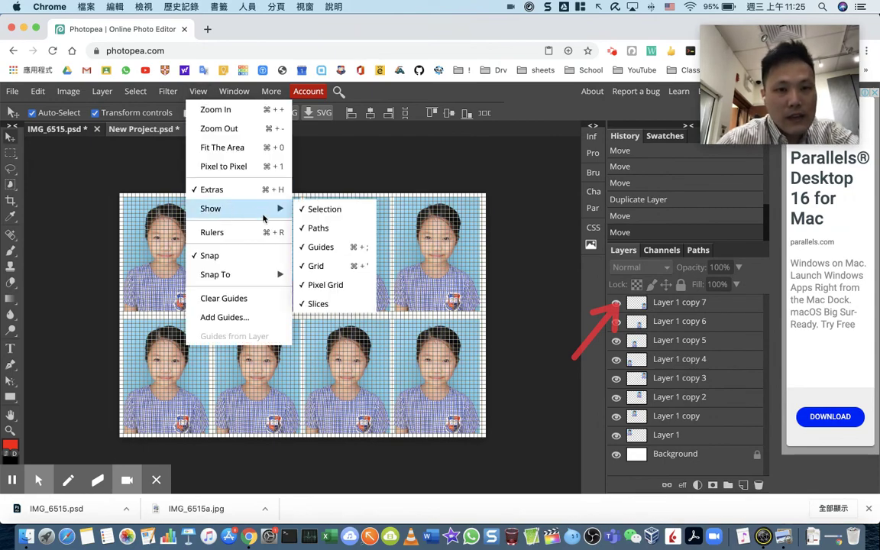
pyautogui.click(337, 265)
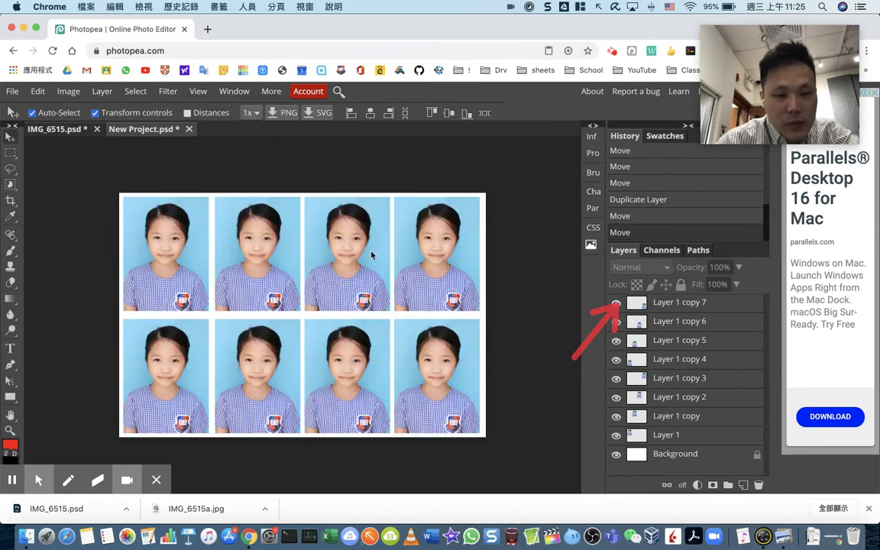
pyautogui.scroll(4, 312, 250)
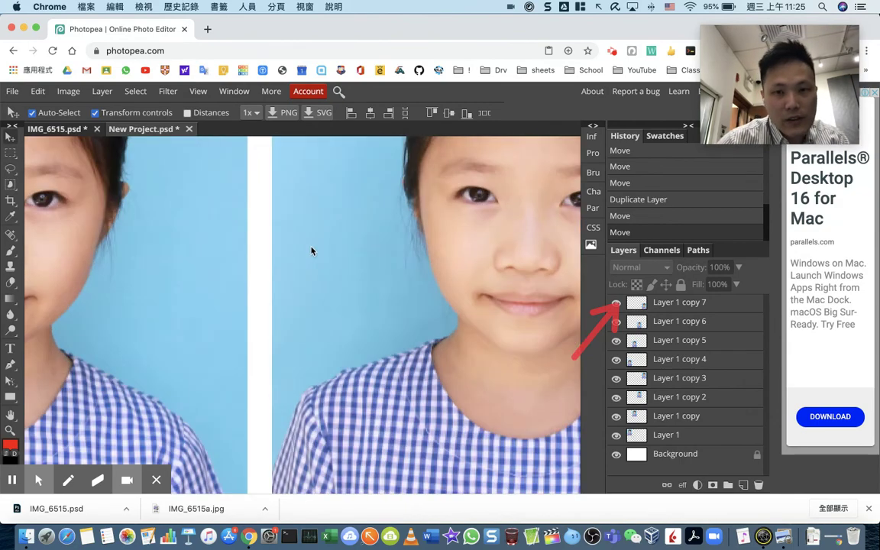
pyautogui.scroll(-3, 312, 250)
pyautogui.scroll(-3, 312, 249)
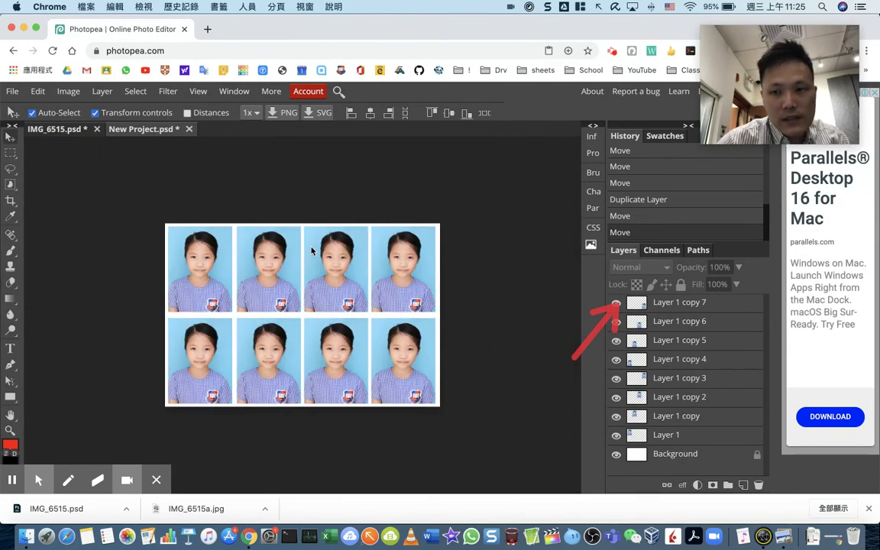
# - Save the photo sheet as a PSD file named 4Rpassportphoto.psd in the iCloud desktop folder
pyautogui.click(14, 92)
pyautogui.click(50, 251)
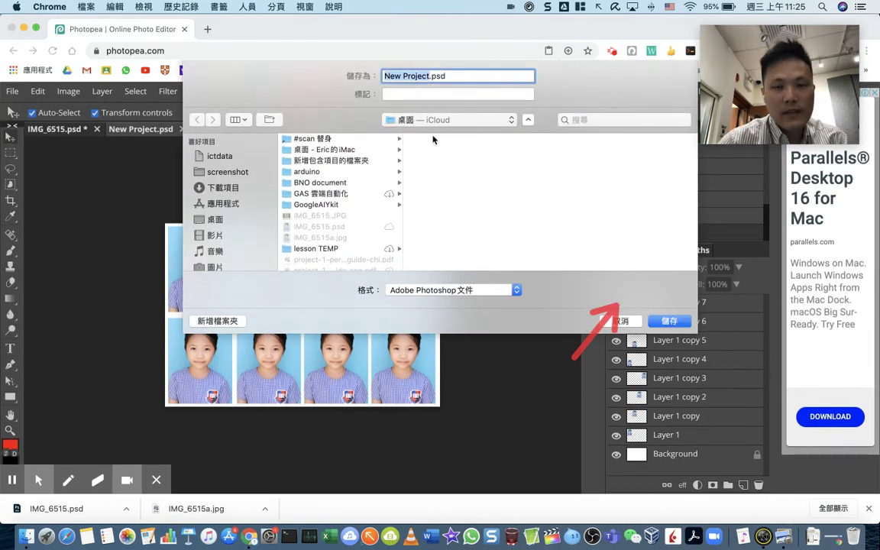
pyautogui.write('passportphoto')
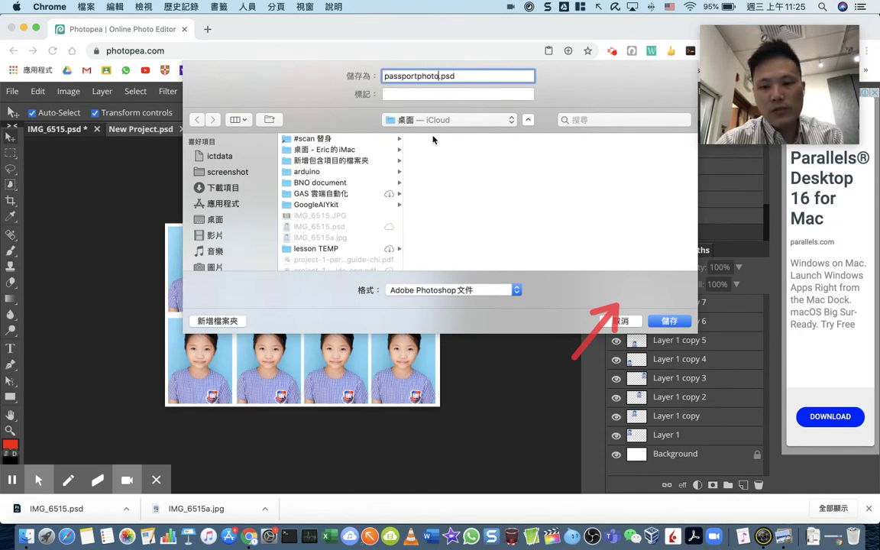
pyautogui.write('4R')
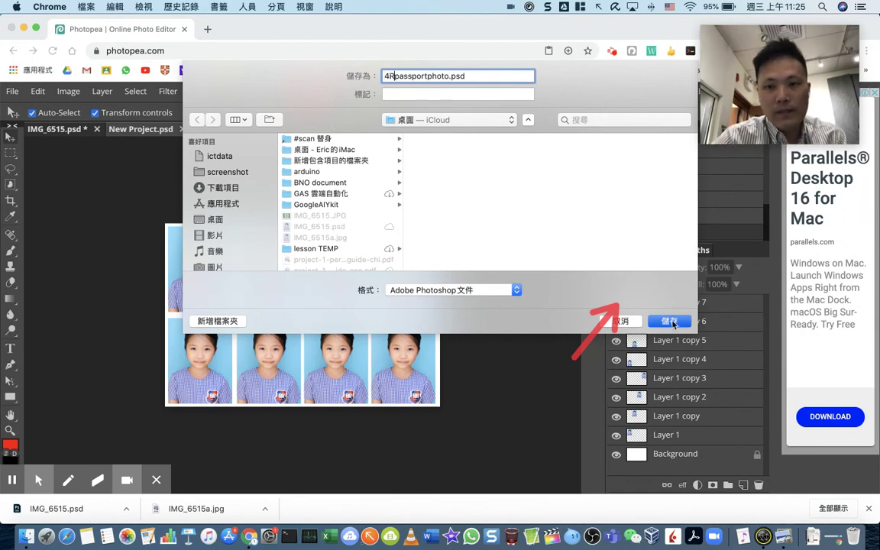
pyautogui.press('Return')
# - Export the photo sheet as a JPG named 4Rpassportphoto.jpg to the iCloud desktop folder
pyautogui.click(12, 91)
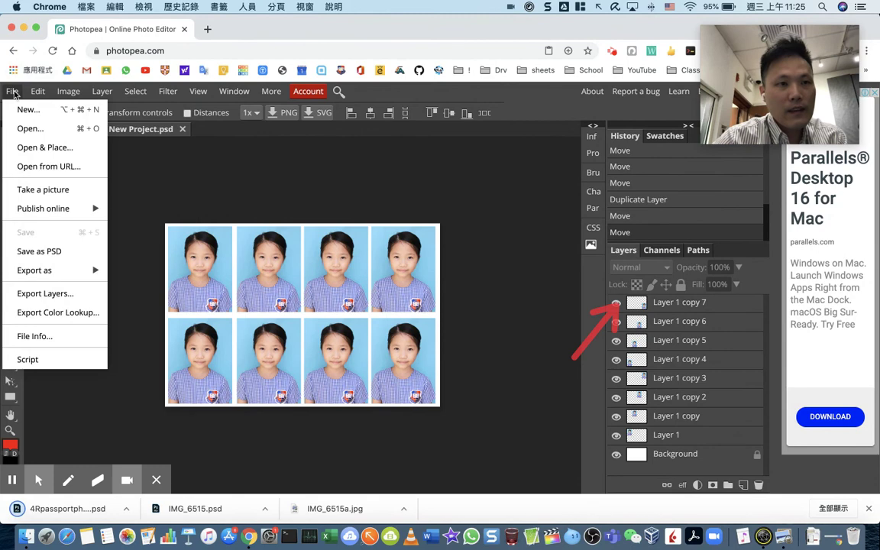
pyautogui.moveTo(66, 272)
pyautogui.click(145, 289)
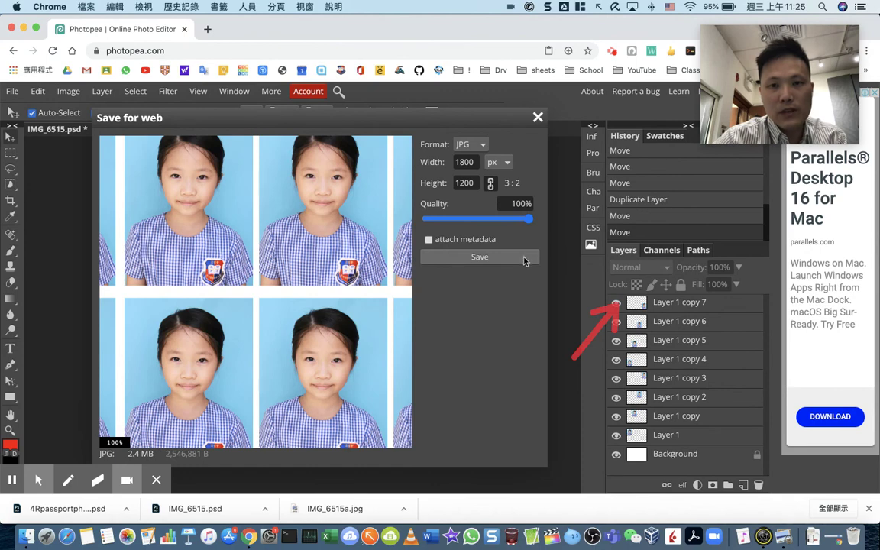
pyautogui.click(524, 259)
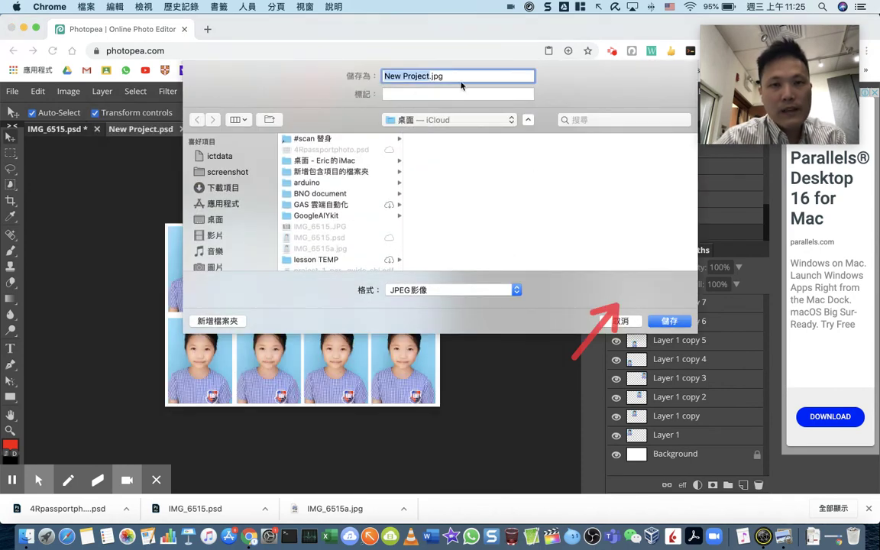
pyautogui.write('4Rpassport')
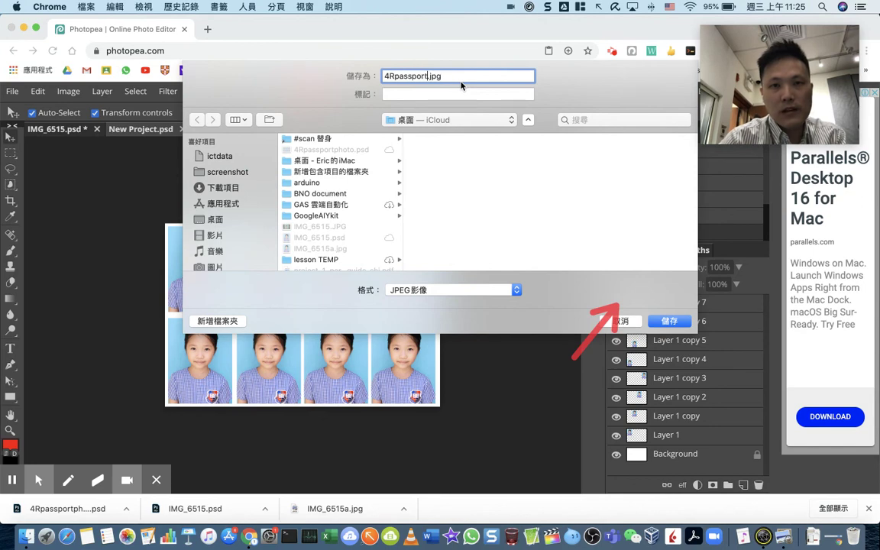
pyautogui.write('photo')
pyautogui.press('Return')
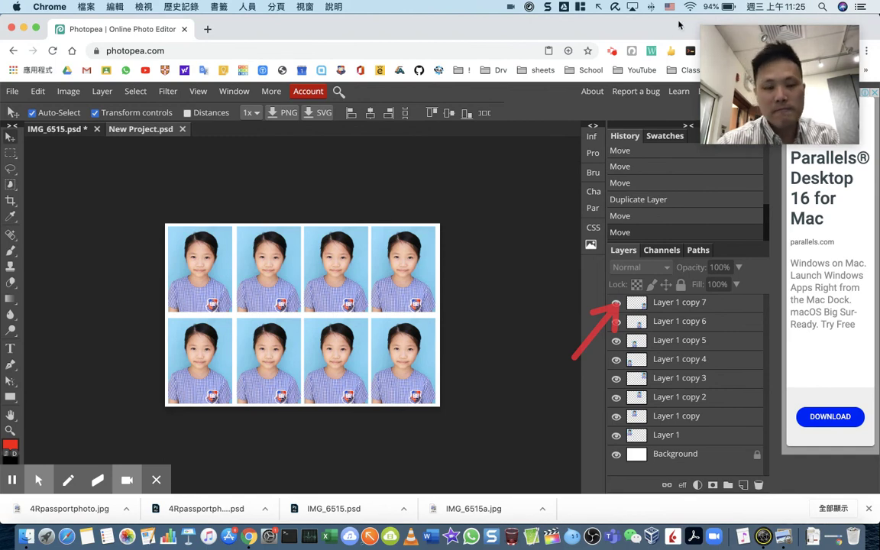
pyautogui.click(612, 50)
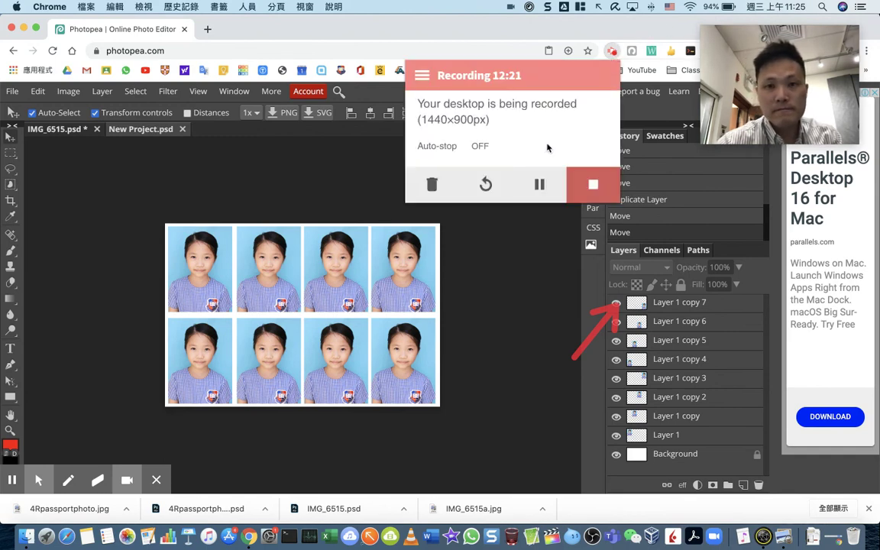